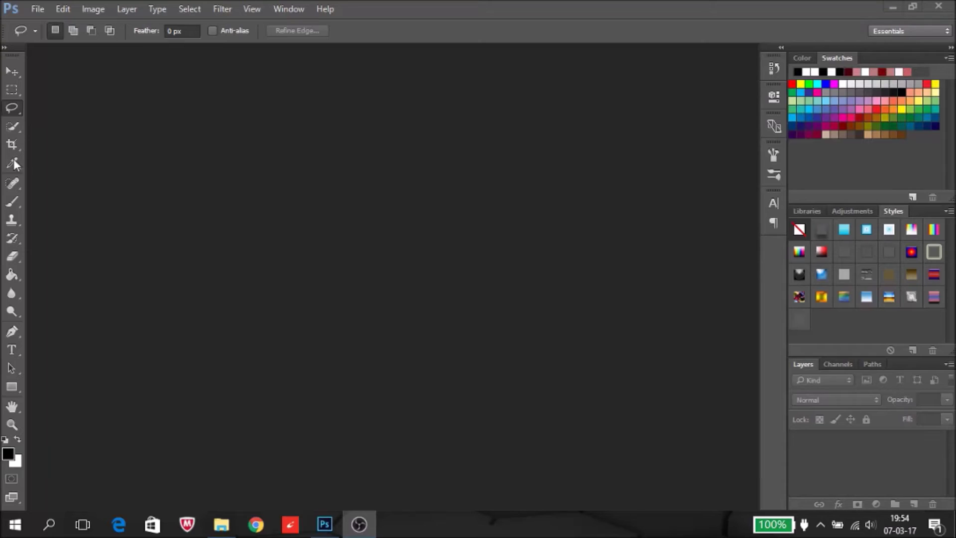
- Open apple-6.jpg from the Images folder and switch to the Move tool (V)
left_click(37, 9)
left_click(53, 36)
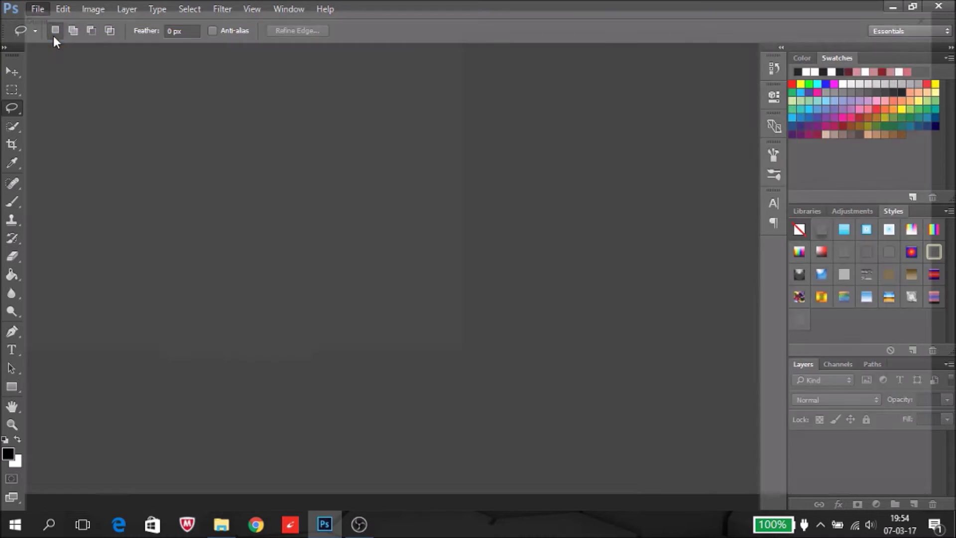
double_click(807, 289)
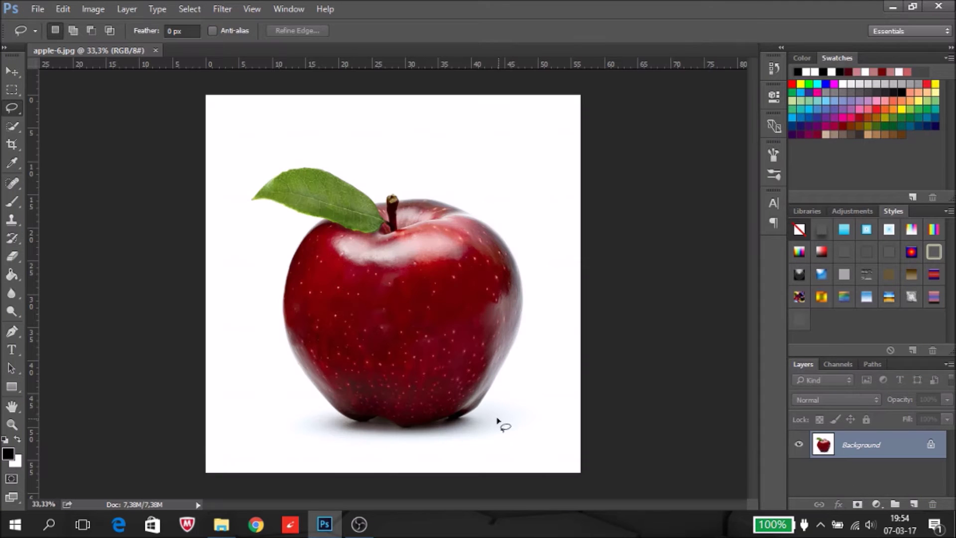
key("v")
key("ctrl+plus")
key("ctrl+minus")
key("ctrl+plus")
key("ctrl+minus")
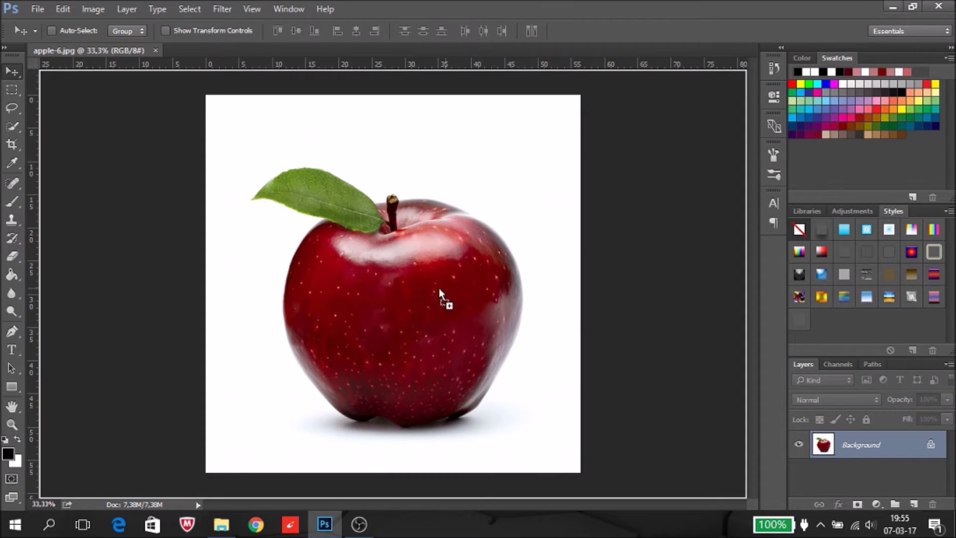
- Add the lion photo as a layer, flipped horizontally, stretched taller and made partly transparent
left_click_drag(495, 302, 428, 282)
left_click_drag(351, 286, 572, 285)
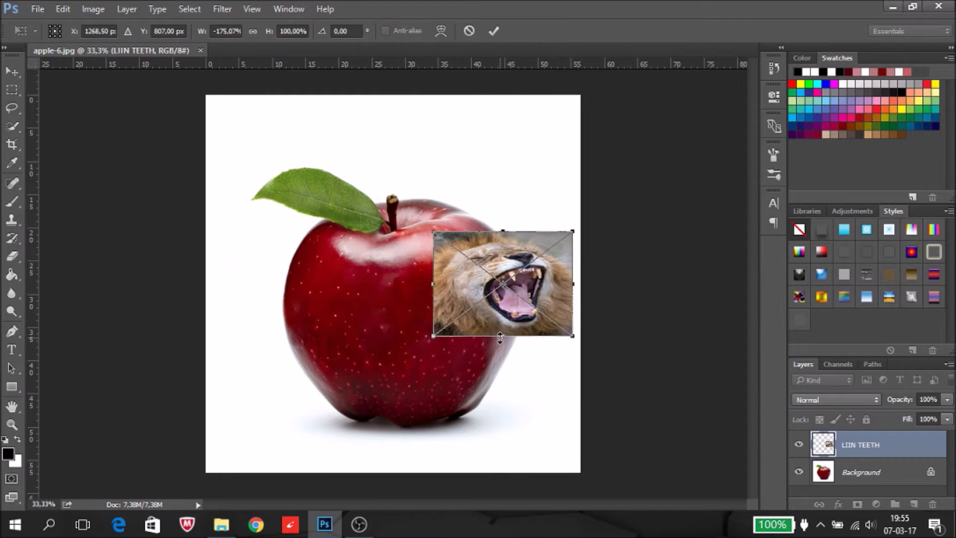
left_click_drag(502, 335, 503, 482)
left_click_drag(531, 378, 491, 322)
left_click_drag(948, 399, 924, 415)
left_click_drag(411, 291, 401, 273)
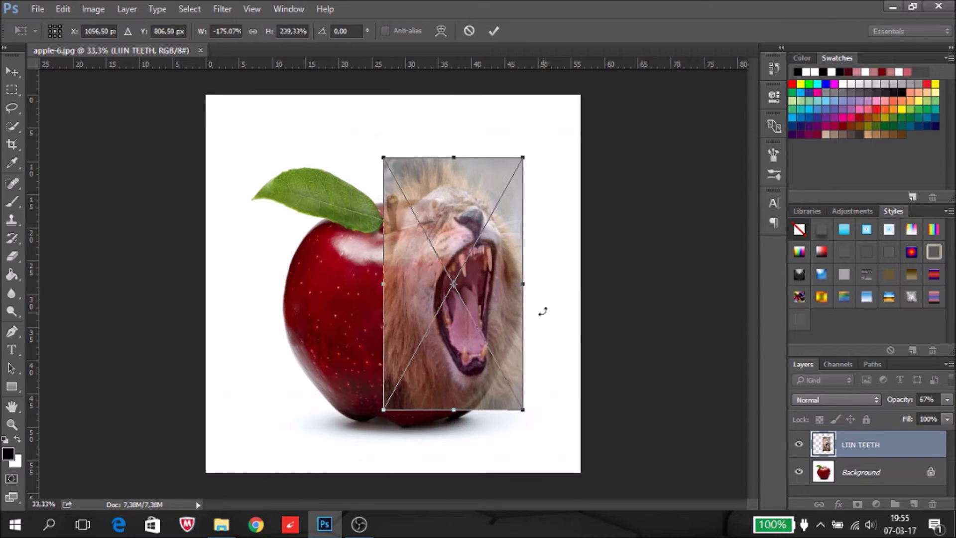
- Enlarge, tilt and position the lion over the apple, commit, and restore 100% opacity
left_click_drag(523, 283, 571, 283)
left_click_drag(478, 410, 477, 482)
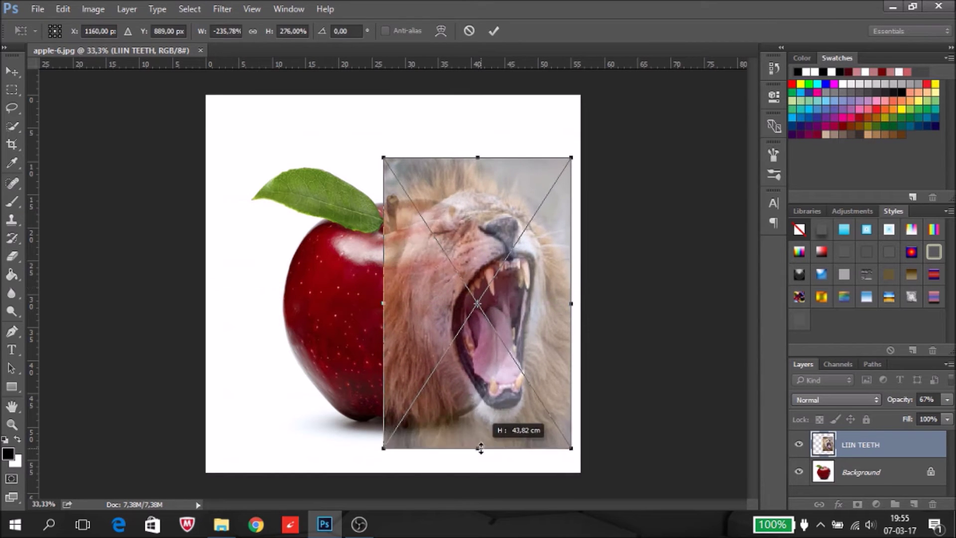
left_click_drag(396, 323, 367, 294)
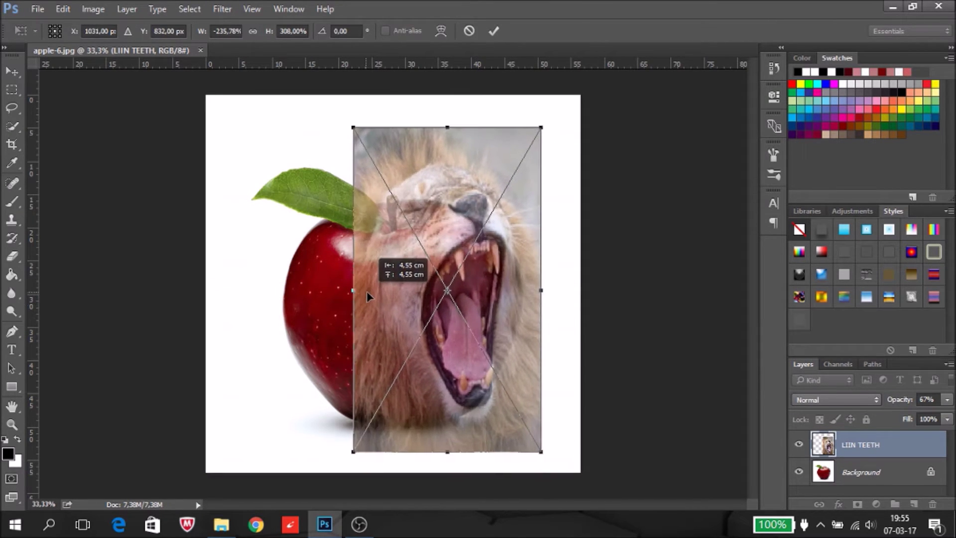
left_click_drag(560, 116, 564, 122)
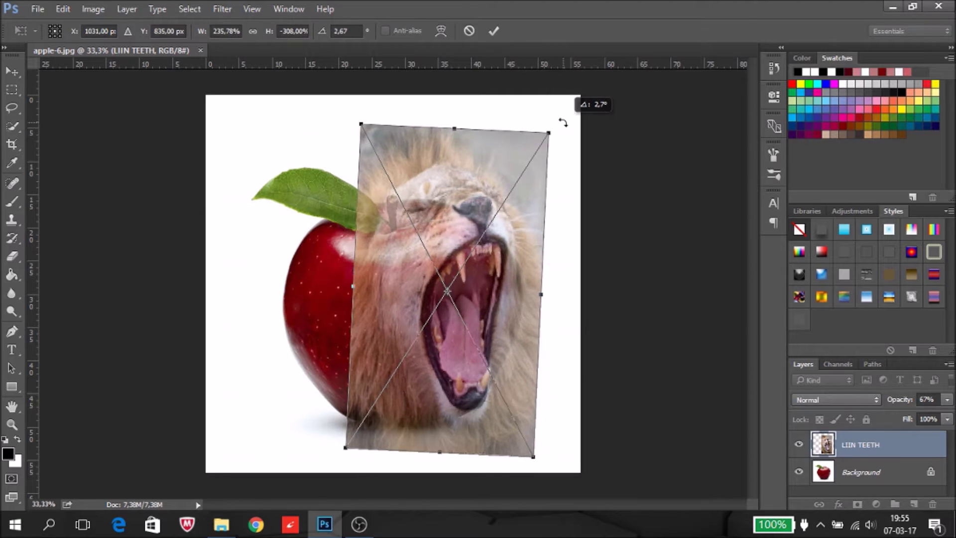
left_click_drag(452, 275, 453, 336)
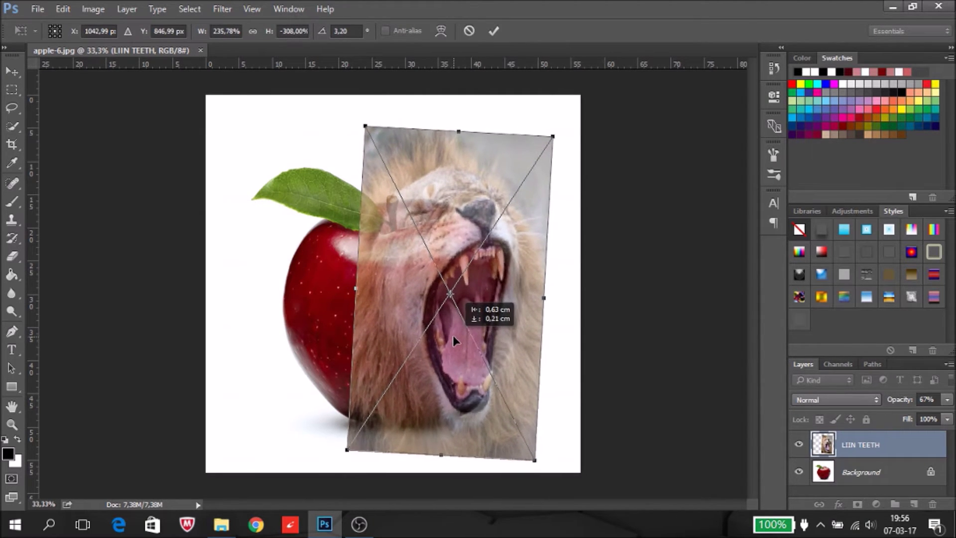
left_click(493, 31)
left_click(947, 400)
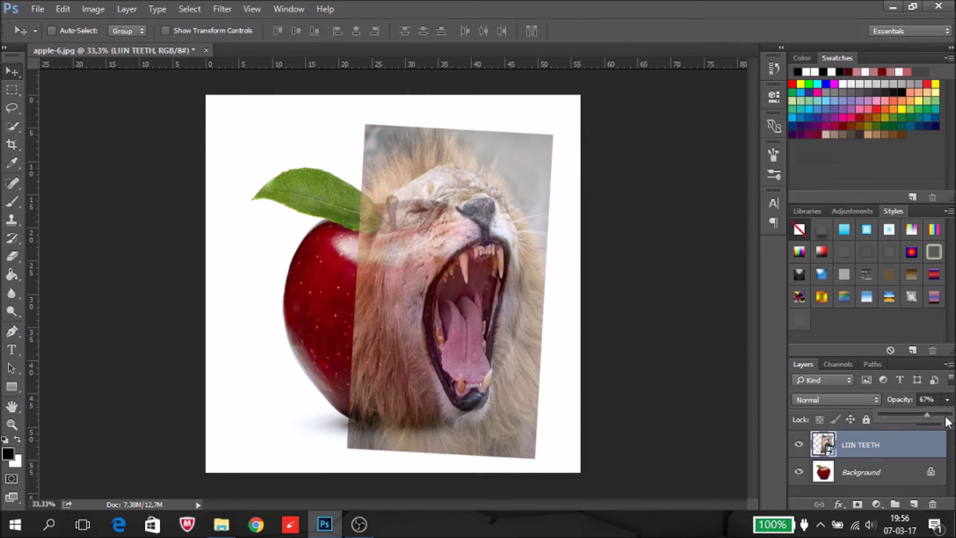
left_click_drag(927, 415, 951, 418)
- Lasso a selection around the lion's open mouth
key("l")
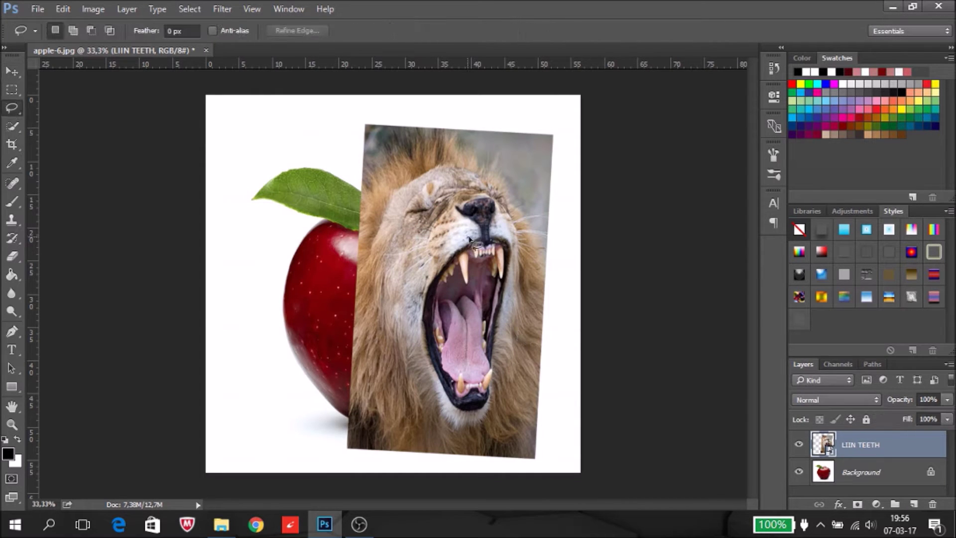
key("ctrl+plus")
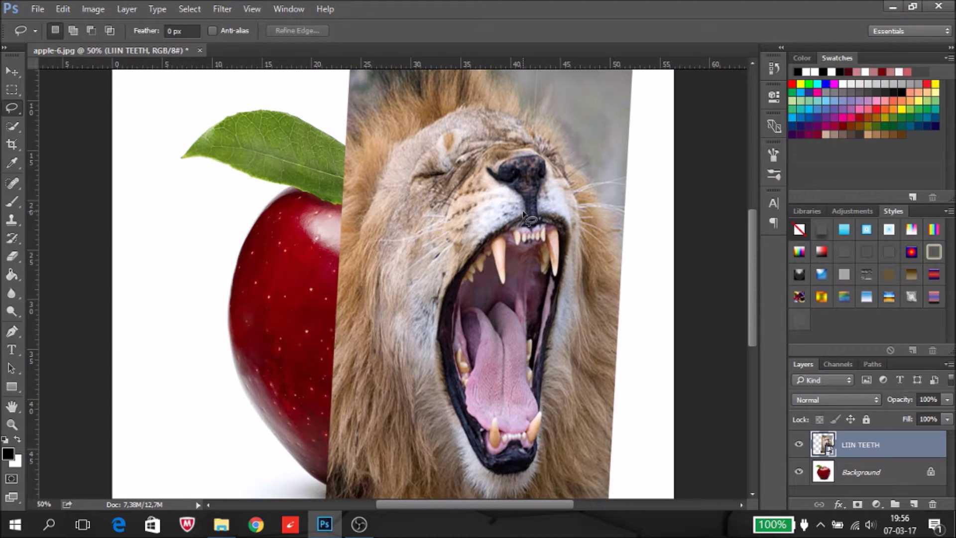
left_click_drag(524, 214, 448, 407)
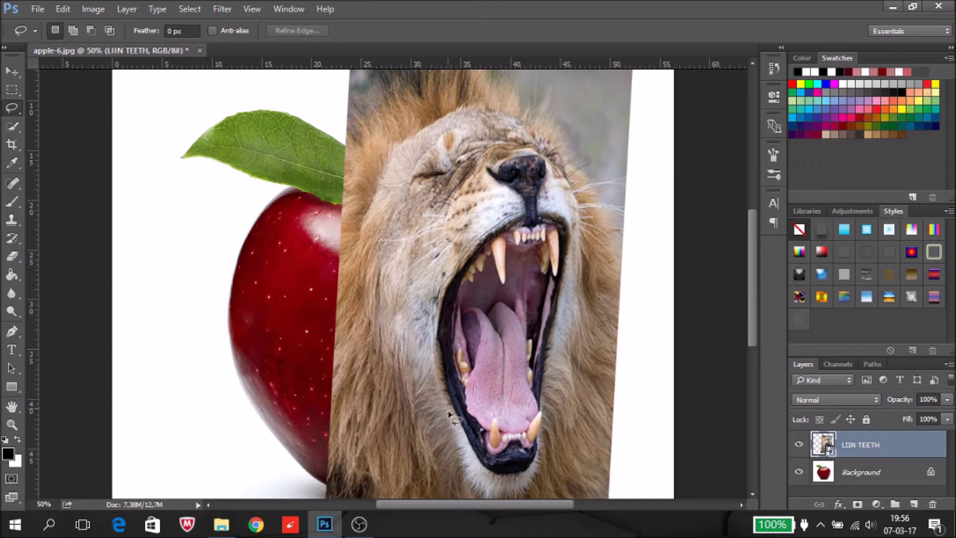
mouse_move(474, 465)
left_mouse_down()
mouse_move(523, 481)
mouse_move(551, 433)
mouse_move(551, 365)
left_mouse_up()
left_click_drag(569, 221, 522, 215)
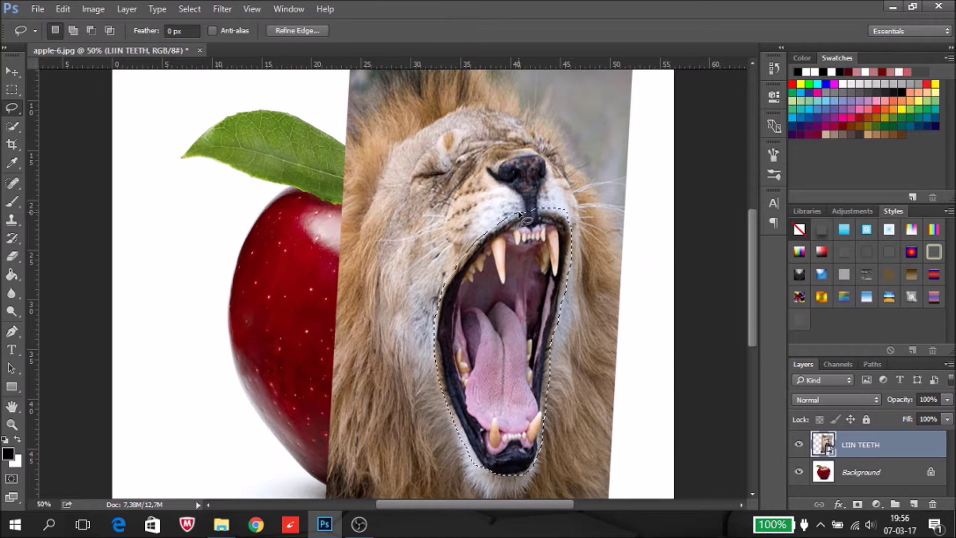
- Save the mouth selection into the LIIN TEETH Mask channel
right_click(504, 285)
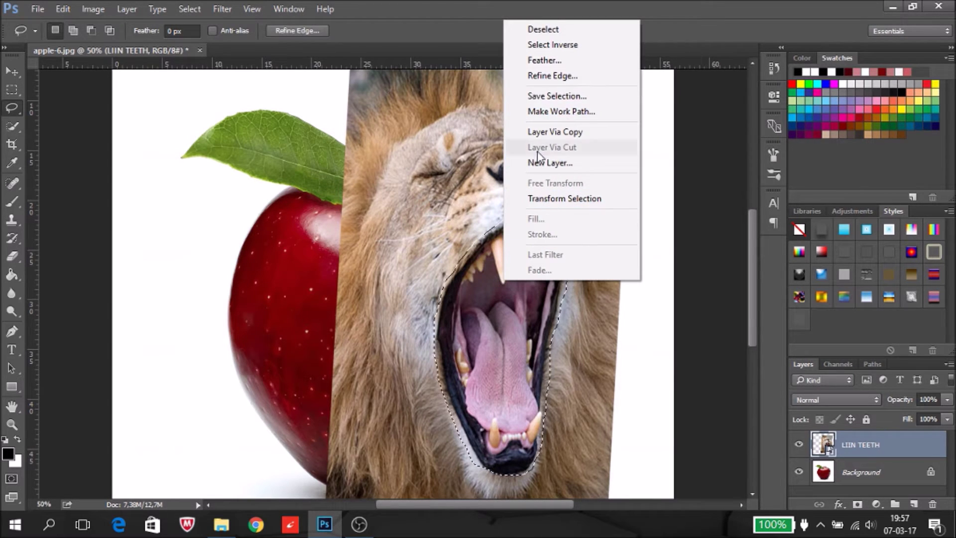
left_click(558, 96)
left_click(342, 144)
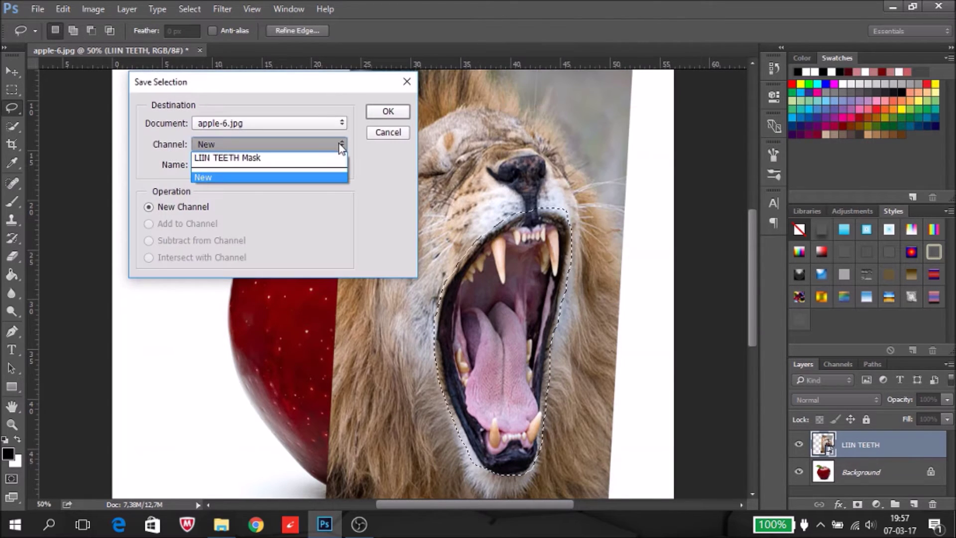
left_click(281, 158)
left_click(389, 113)
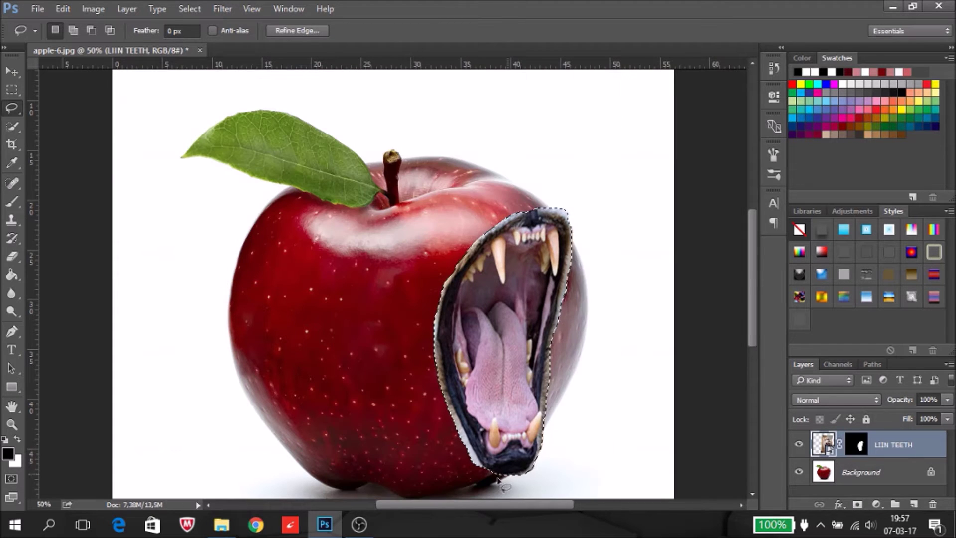
- Deselect and move the masked lion mouth slightly up and right on the apple
right_click(462, 269)
left_click(488, 9)
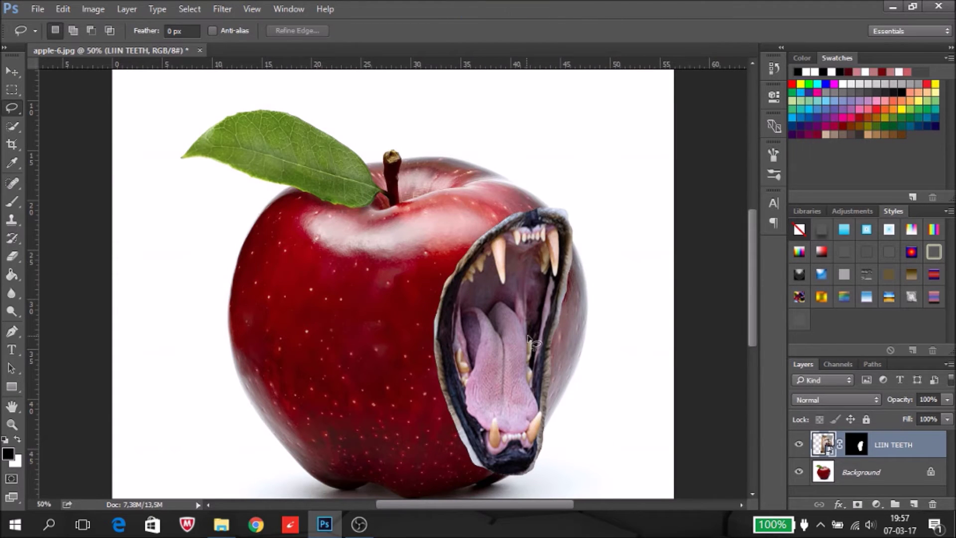
key("v")
left_click_drag(499, 306, 514, 303)
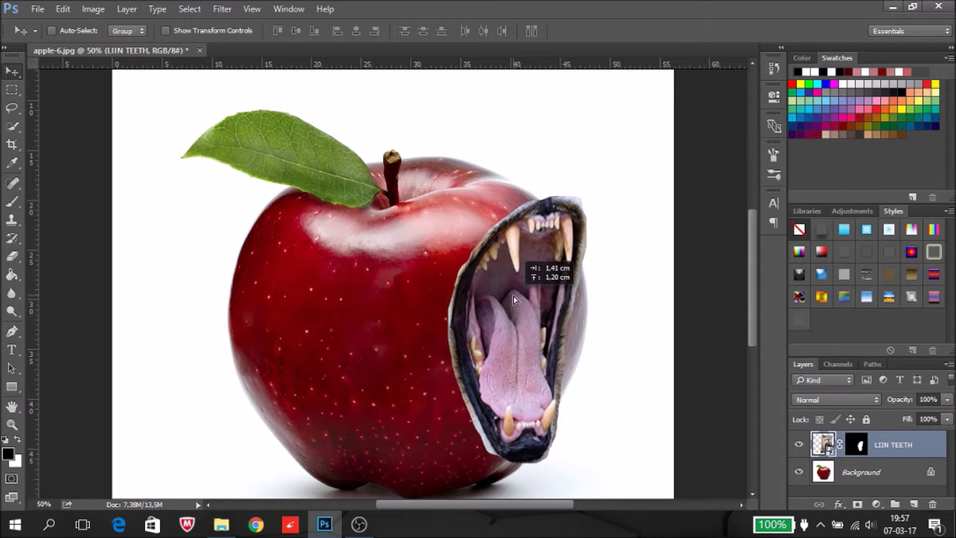
left_click_drag(515, 305, 513, 306)
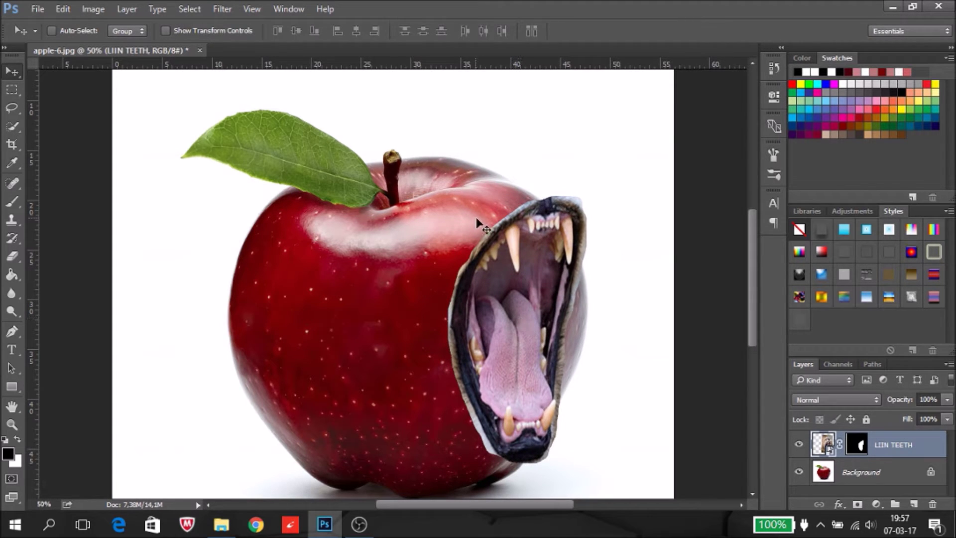
- Set up a 54 px white Brush on the lion layer's mask
left_click(13, 202)
left_click(860, 438)
key("x")
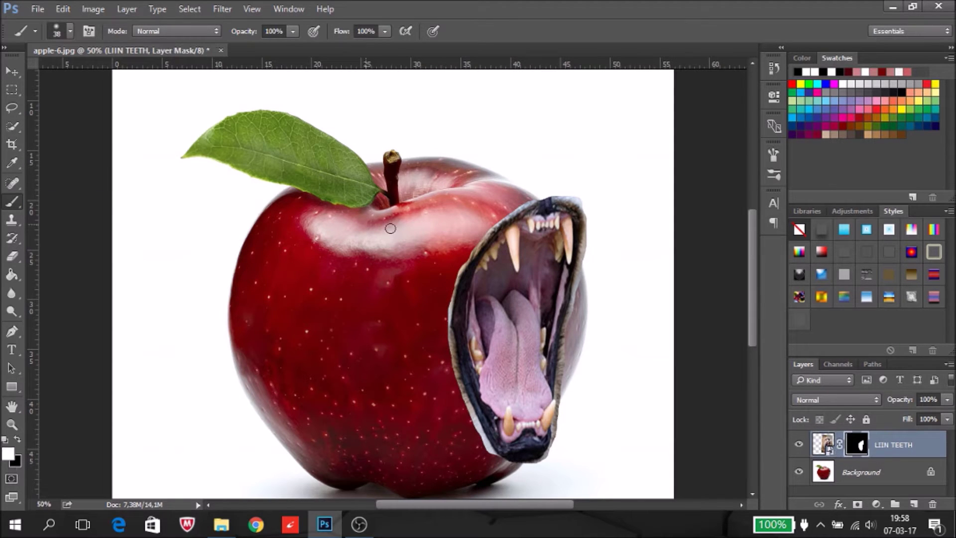
left_click(65, 31)
left_click_drag(87, 76, 100, 75)
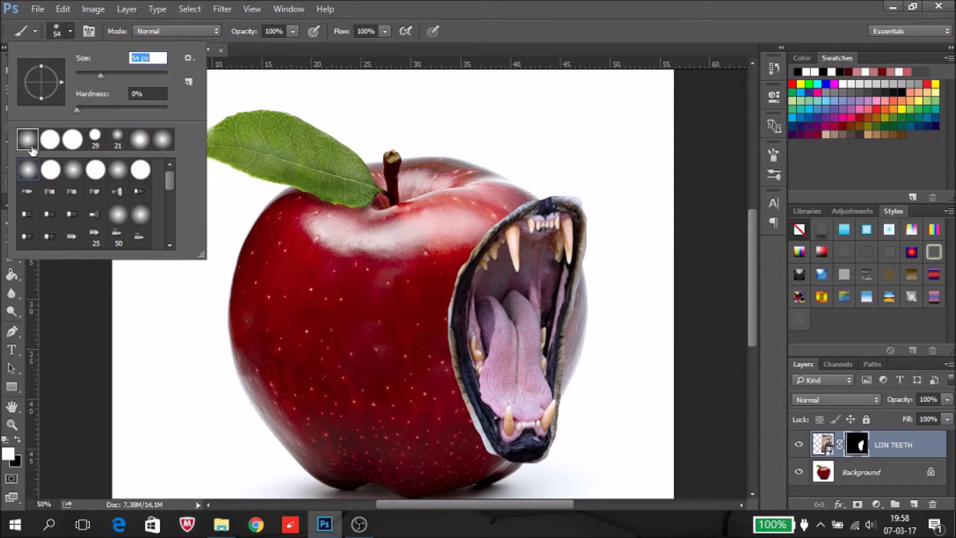
left_click(60, 34)
- Paint black on the mask to hide whitish fur along the mouth's top and left edges
left_click_drag(499, 215, 505, 210)
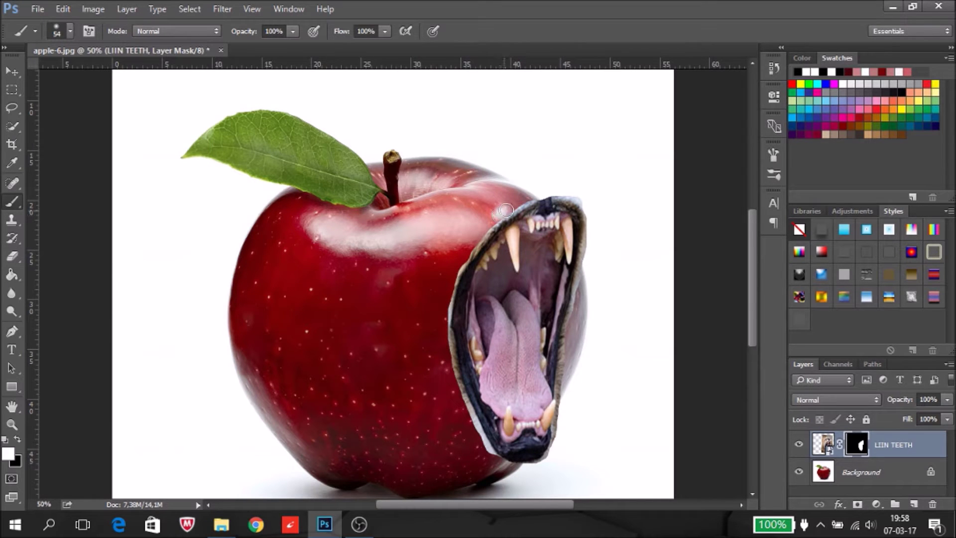
left_click(8, 454)
key("Escape")
left_click(17, 439)
left_click_drag(523, 202, 504, 209)
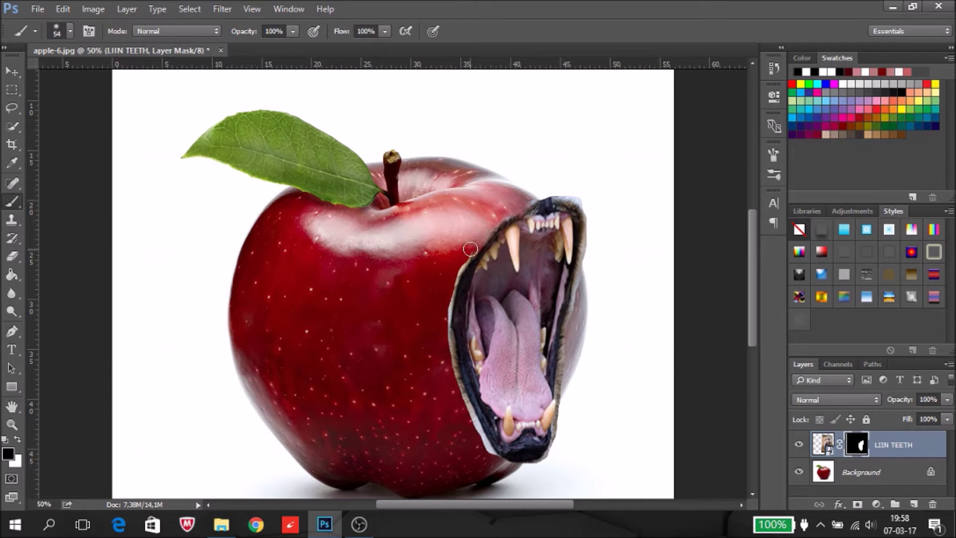
key("ctrl+plus")
mouse_move(540, 189)
left_mouse_down()
mouse_move(486, 256)
mouse_move(468, 309)
mouse_move(485, 434)
mouse_move(518, 498)
left_mouse_up()
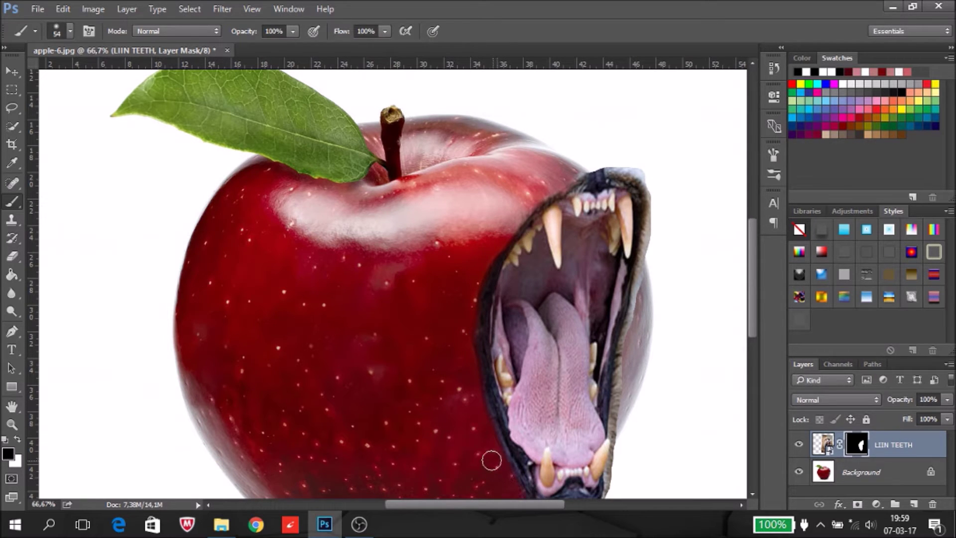
mouse_move(589, 160)
left_mouse_down()
mouse_move(651, 166)
mouse_move(600, 160)
left_mouse_up()
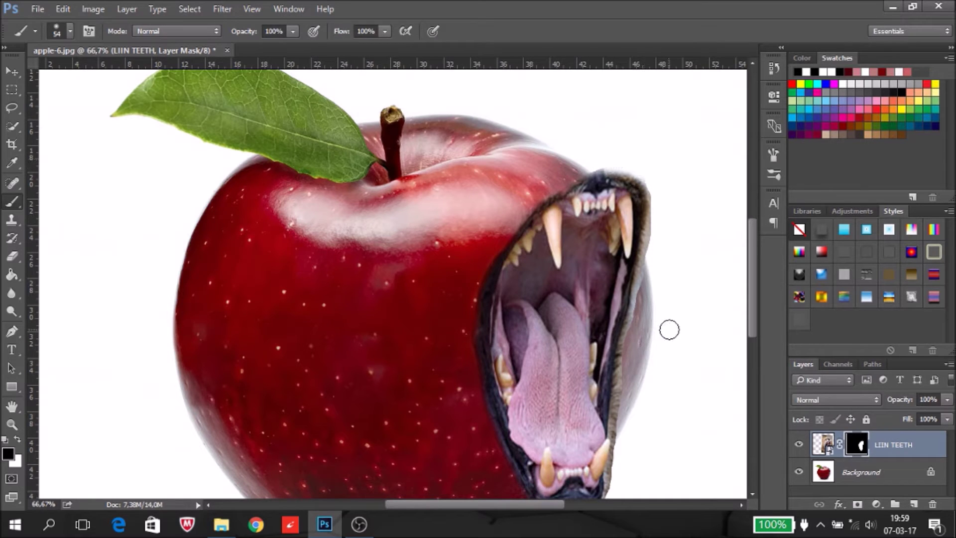
- Mask away the grey fur along the lower jaw edge
key("ctrl+minus")
left_click_drag(753, 320, 746, 342)
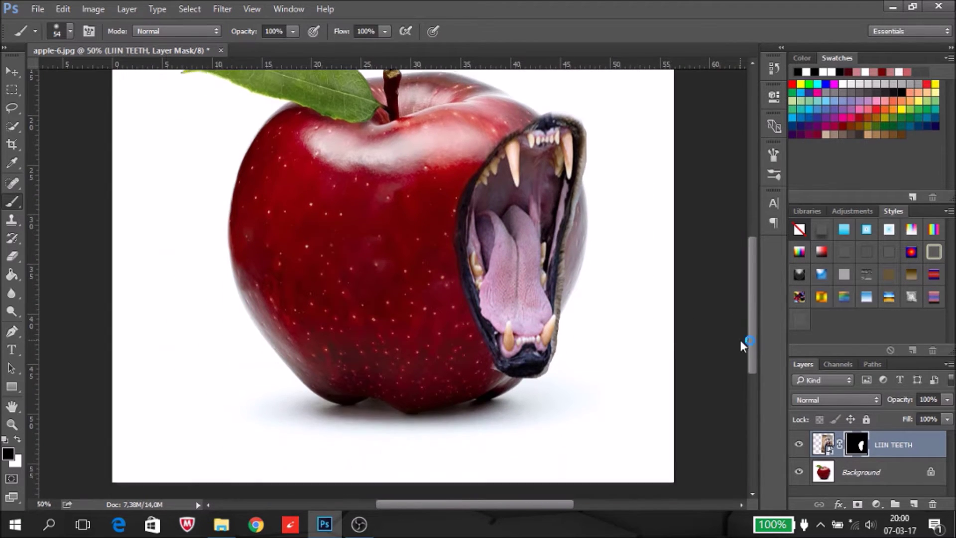
key("ctrl+plus")
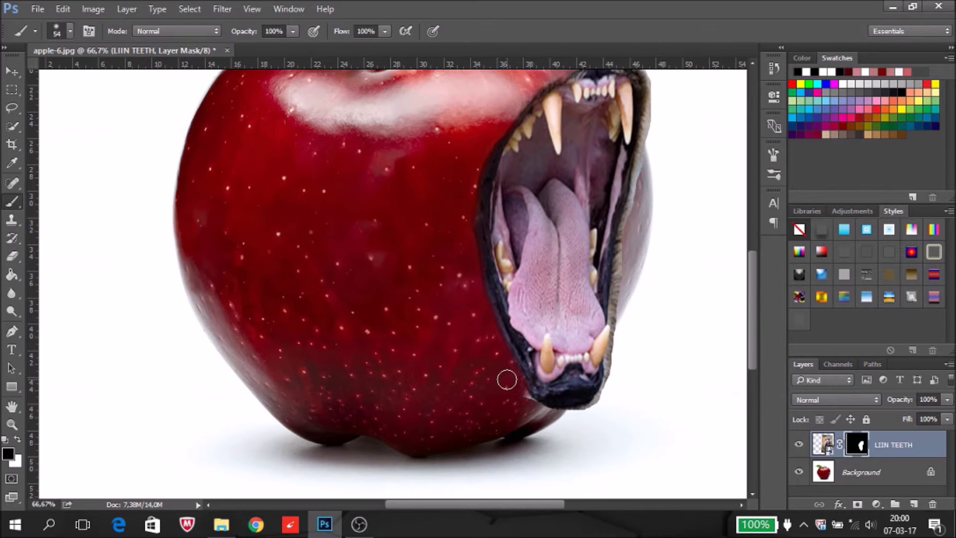
mouse_move(523, 397)
left_mouse_down()
mouse_move(599, 406)
mouse_move(588, 417)
mouse_move(615, 407)
mouse_move(608, 391)
mouse_move(620, 314)
left_mouse_up()
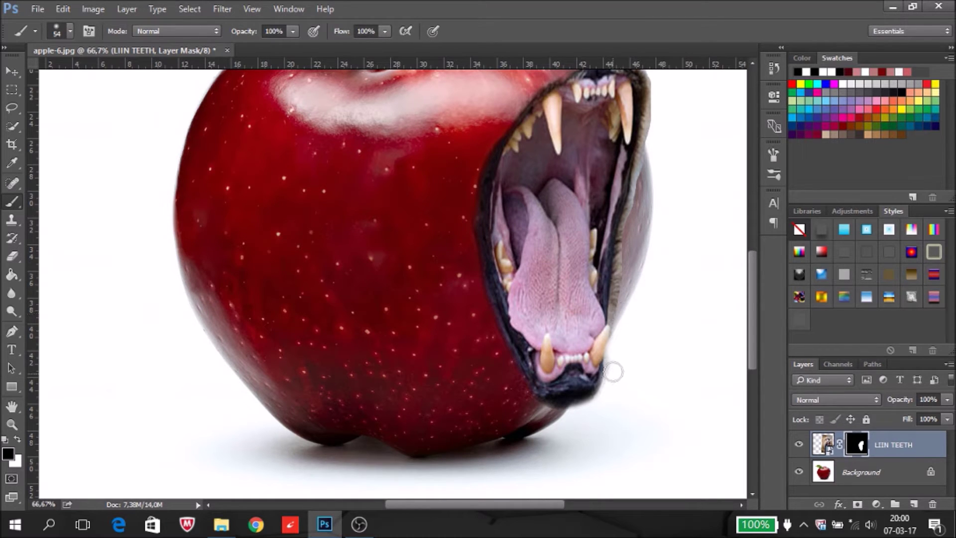
scroll(732, 272, "up", 5)
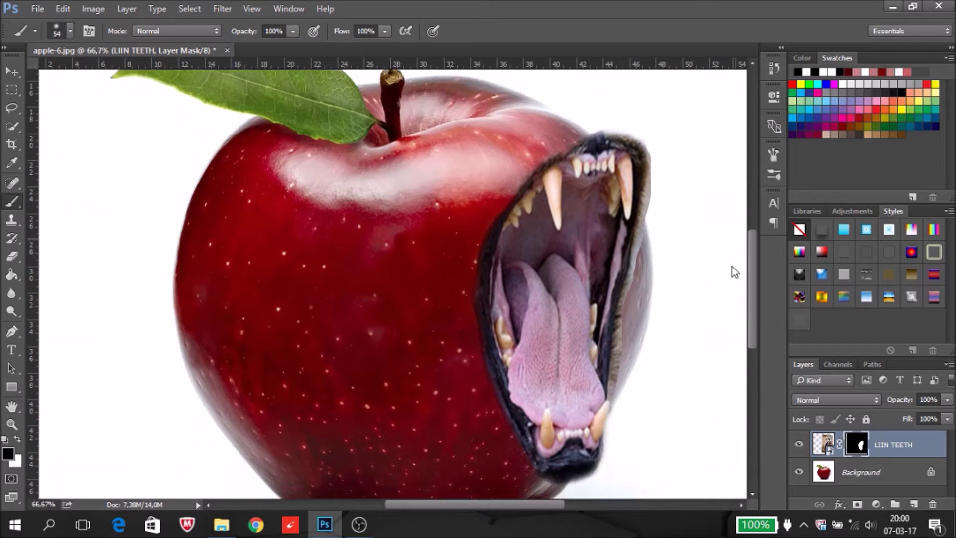
scroll(732, 277, "down", 3)
- Repaint the upper-left rim on the LIIN TEETH mask, revealing with white then hiding with black
left_click(824, 445)
left_click(859, 443)
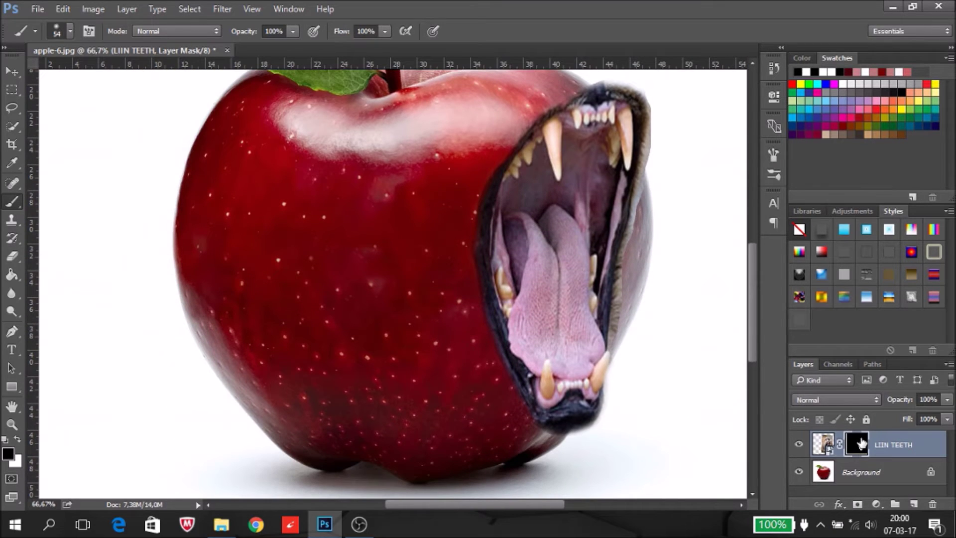
left_click(17, 441)
left_click_drag(471, 179, 592, 97)
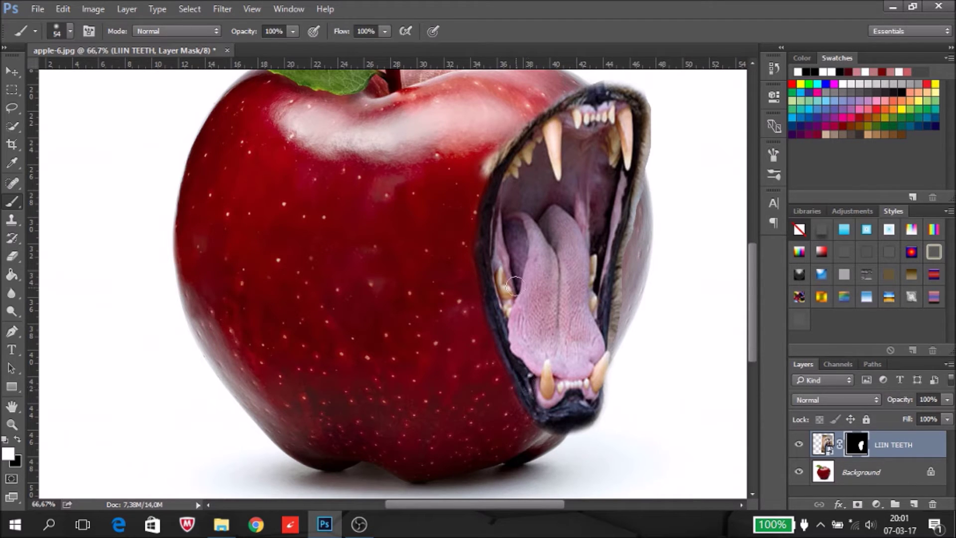
left_click(18, 439)
left_click_drag(473, 173, 496, 138)
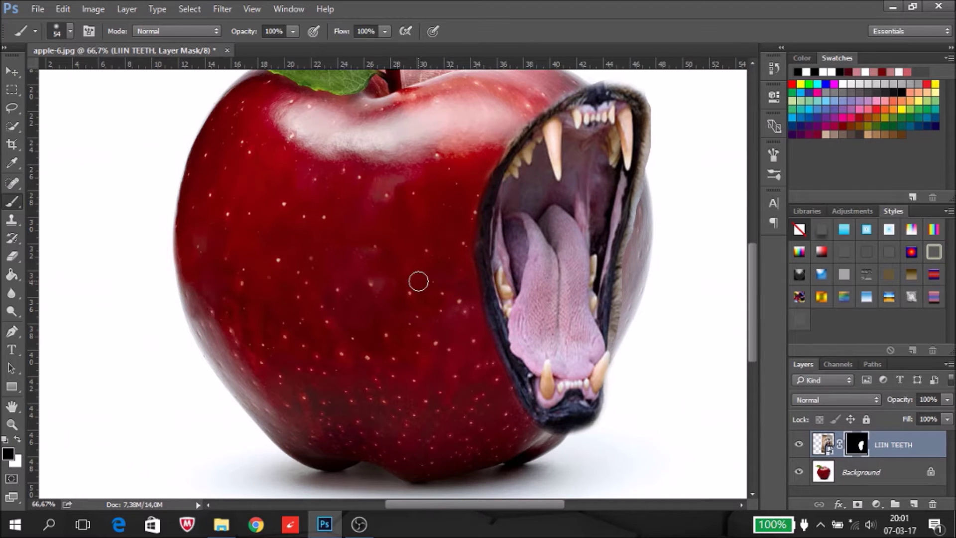
scroll(418, 349, "down", 1)
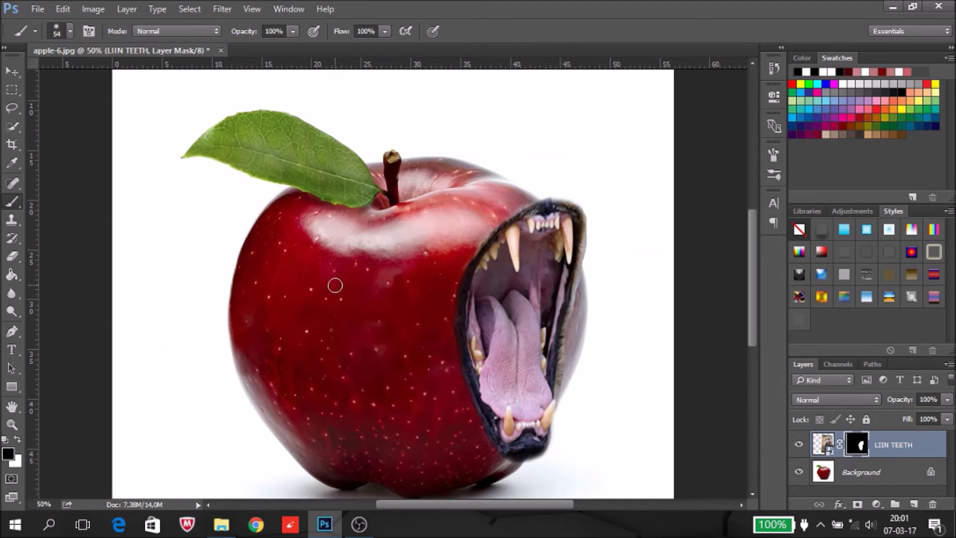
- Start a Pen path at the upper-right lip, running down the right lip to the fang edge
left_click(14, 332)
scroll(565, 221, "up", 2)
left_click_drag(438, 507, 486, 507)
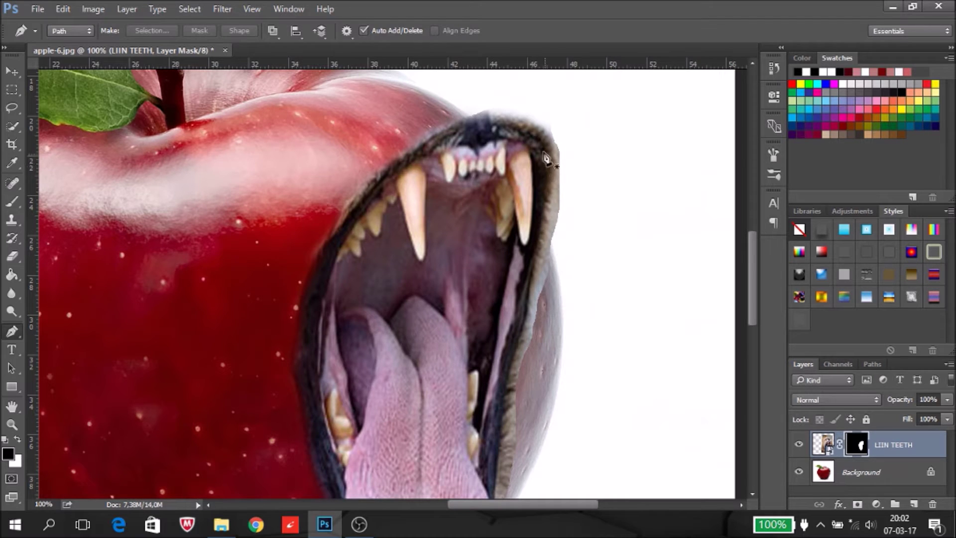
left_click(530, 153)
left_click(534, 171)
left_click(533, 192)
left_click(534, 209)
left_click(532, 226)
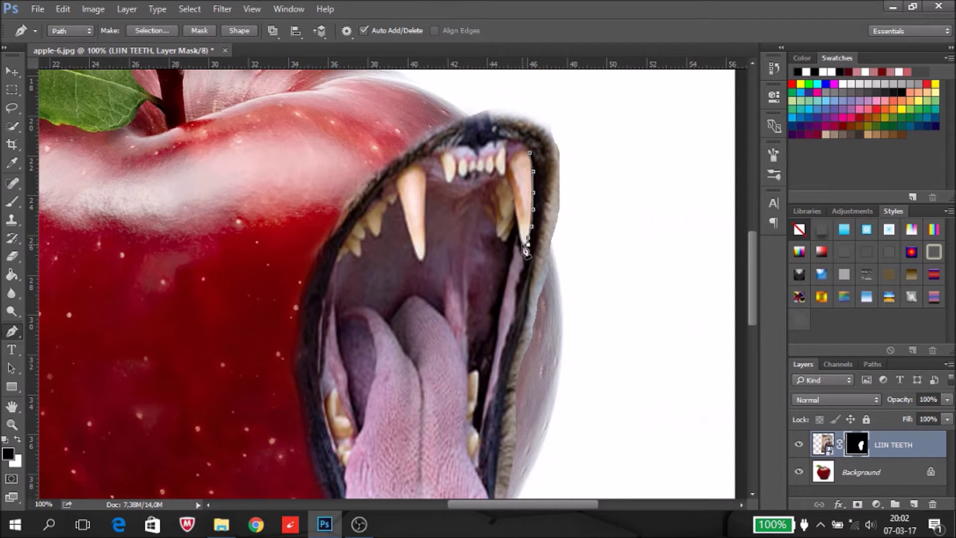
left_click(507, 242)
- Continue the path around the fang tip, inner lip, lower jaw and apple edge back to start
left_click(506, 275)
left_click(490, 374)
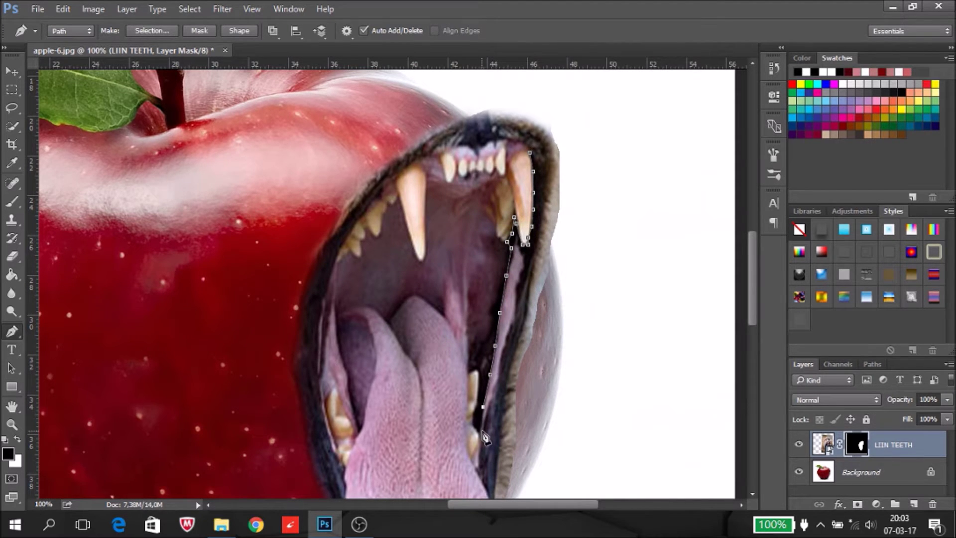
scroll(742, 349, "down", 5)
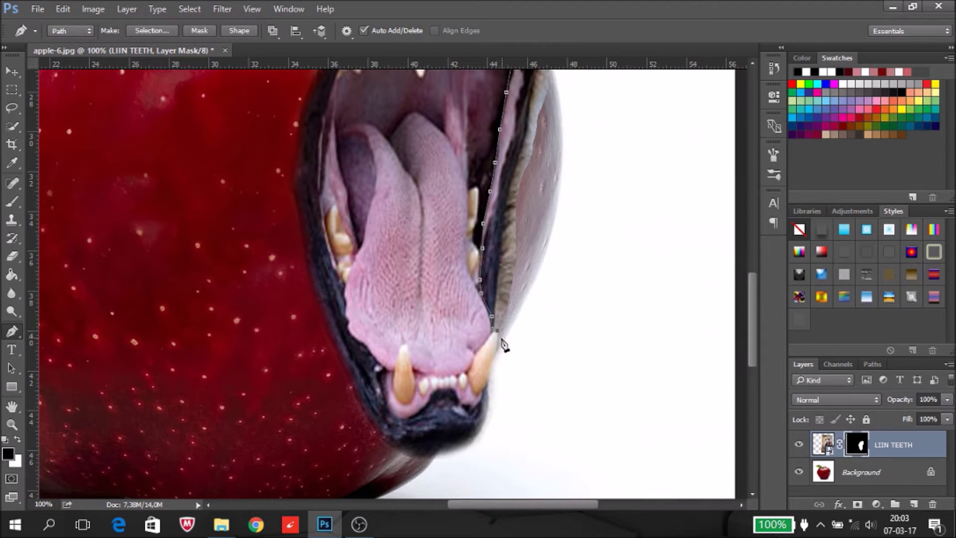
left_click(522, 293)
left_click(561, 107)
left_click_drag(754, 286, 755, 243)
left_click(570, 163)
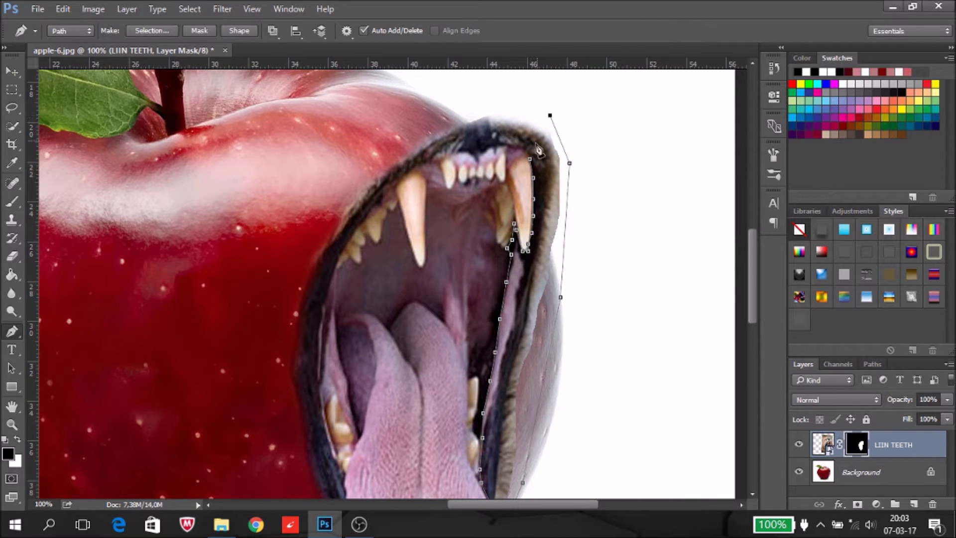
left_click(535, 124)
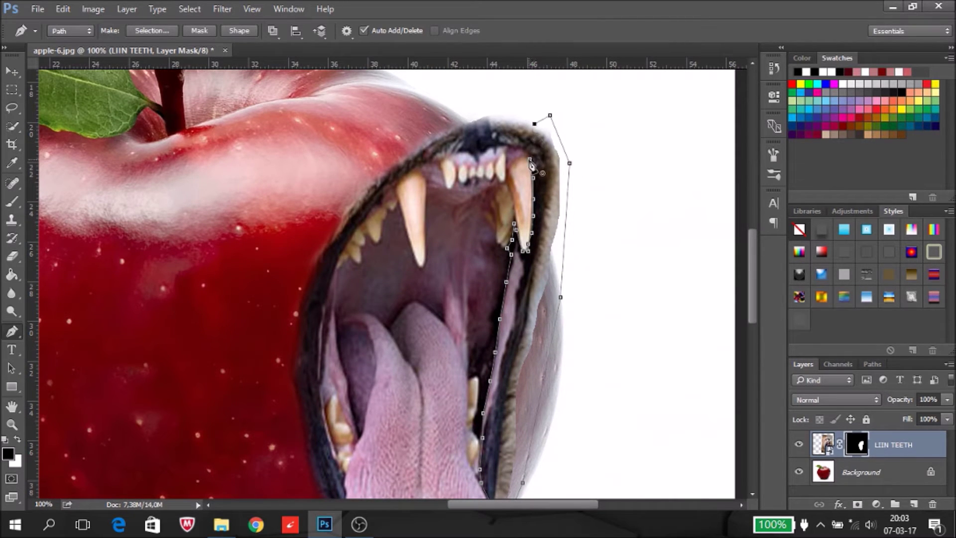
- Turn the Work Path into a selection with a 2-pixel feather
left_click(873, 364)
right_click(829, 384)
left_click(865, 429)
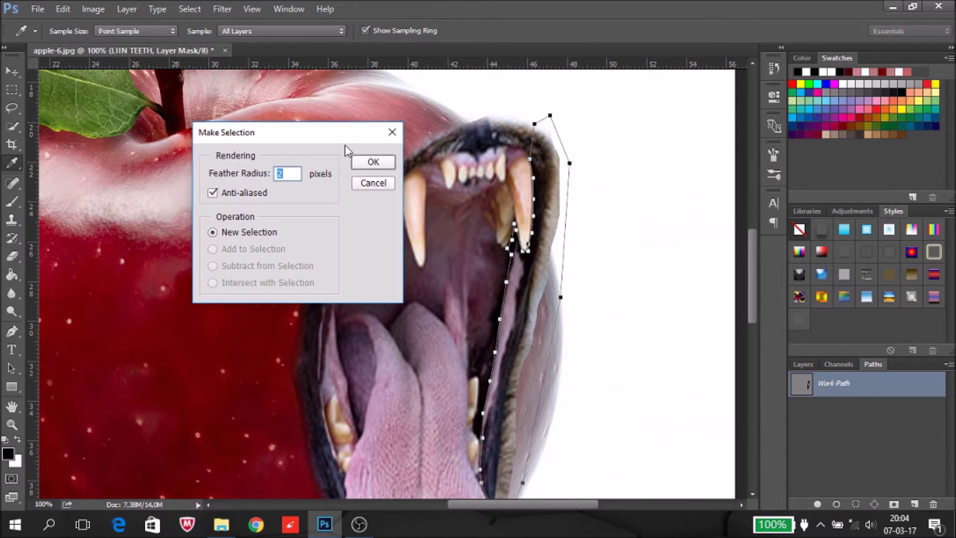
left_click(372, 163)
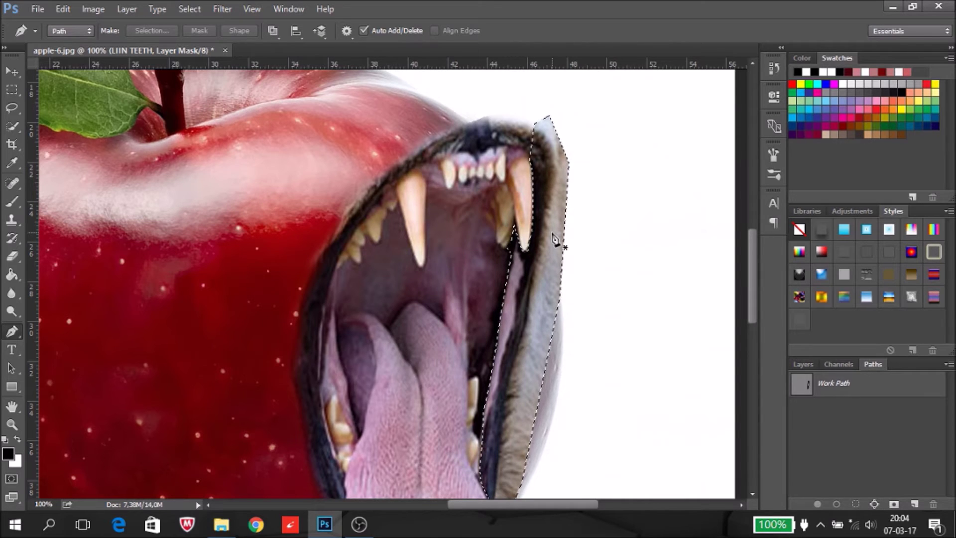
left_click(808, 365)
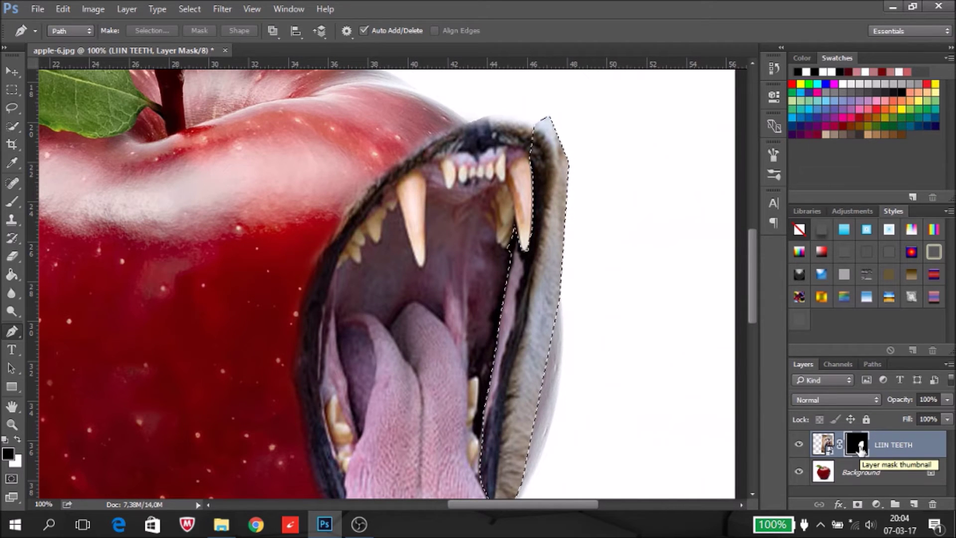
right_click(559, 261)
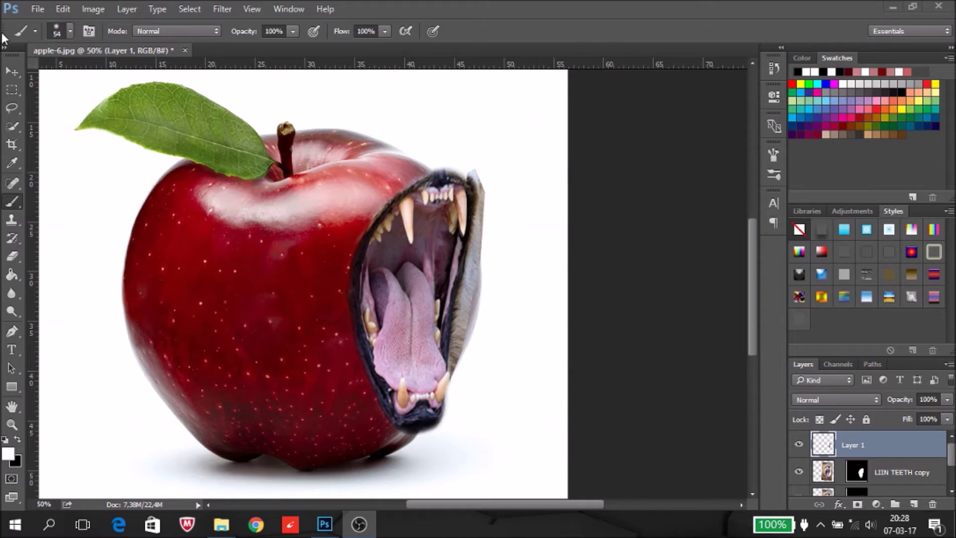
- Hide Layer 1 and paint the LIIN TEETH copy mask along the right fang and tongue edges
left_click(799, 446)
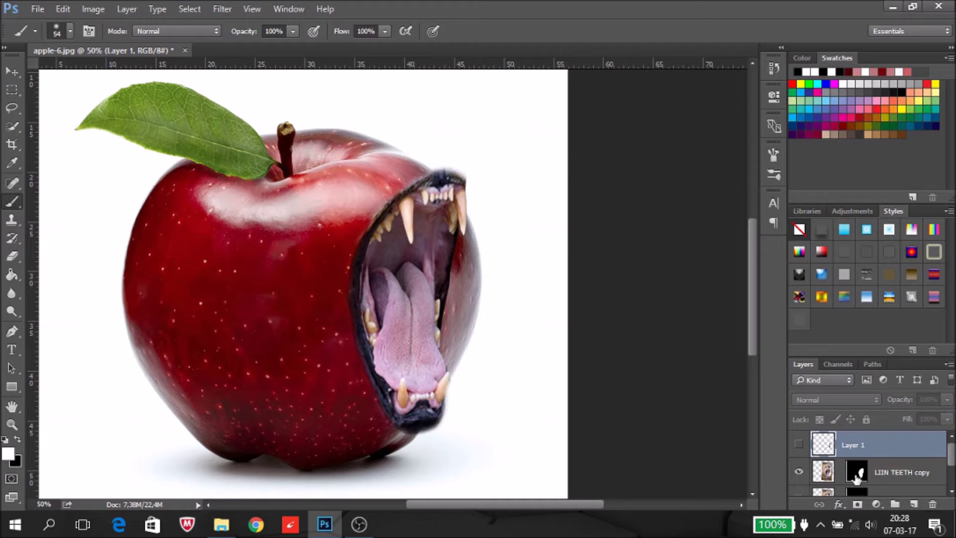
left_click(848, 477)
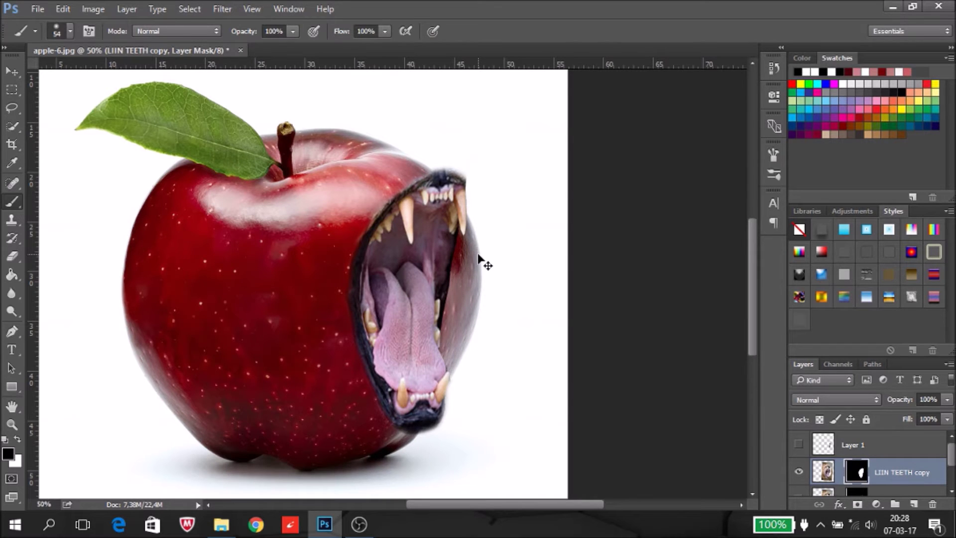
key("ctrl+plus")
key("ctrl+plus")
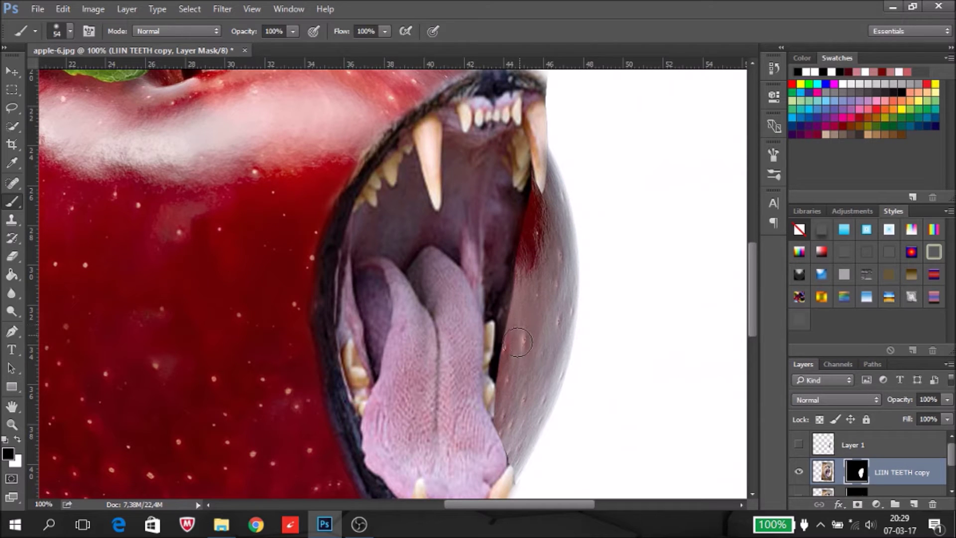
mouse_move(512, 372)
left_mouse_down()
mouse_move(534, 191)
mouse_move(537, 235)
left_mouse_up()
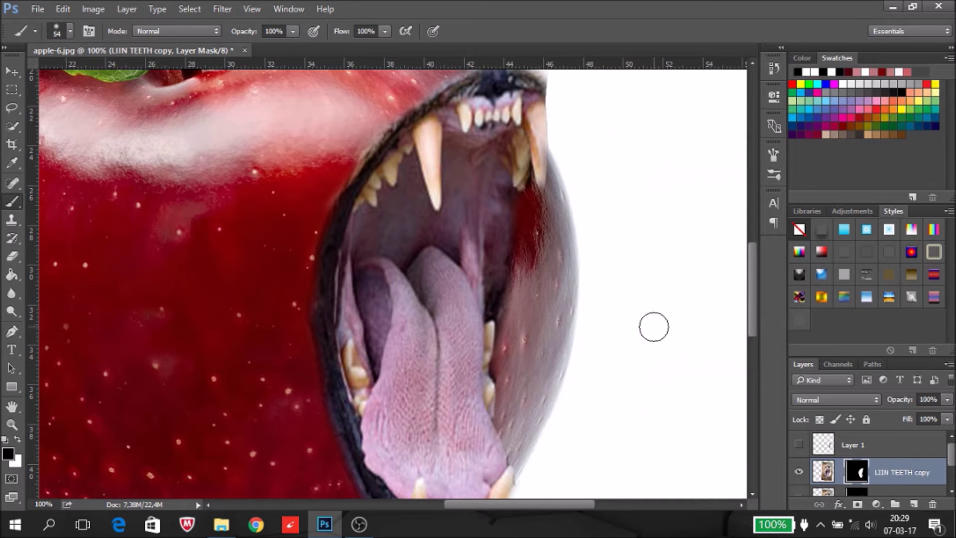
left_click_drag(753, 301, 736, 336)
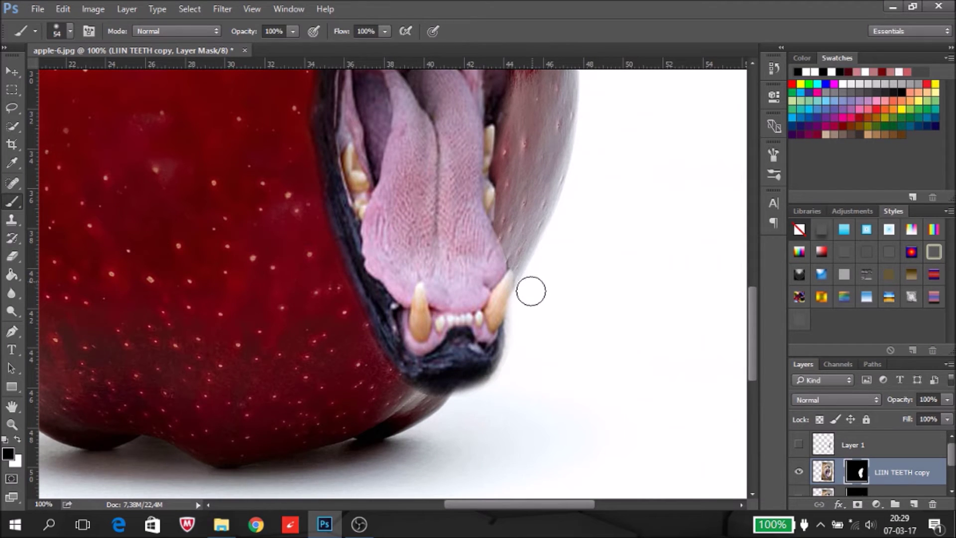
mouse_move(527, 259)
left_mouse_down()
mouse_move(516, 258)
mouse_move(518, 239)
mouse_move(534, 212)
left_mouse_up()
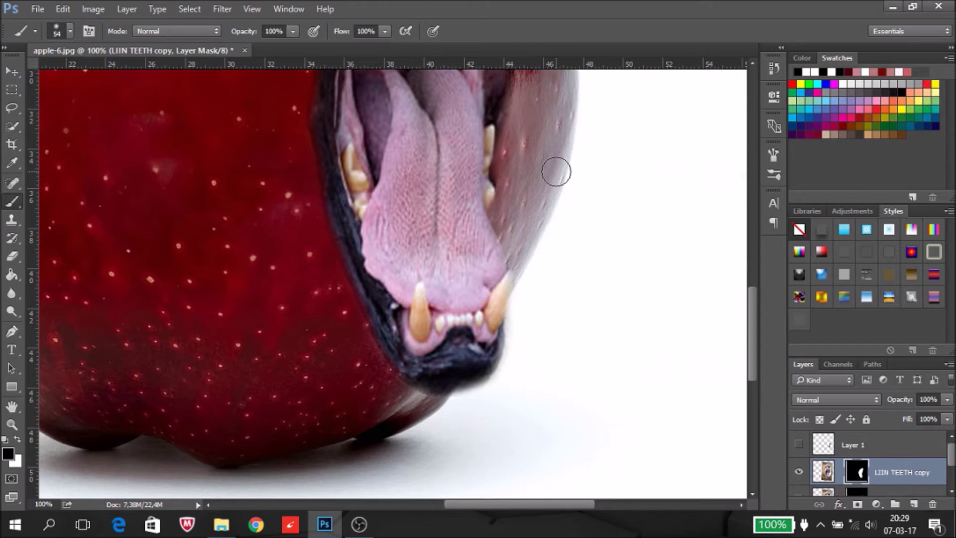
scroll(558, 175, "down", 1)
scroll(558, 174, "down", 1)
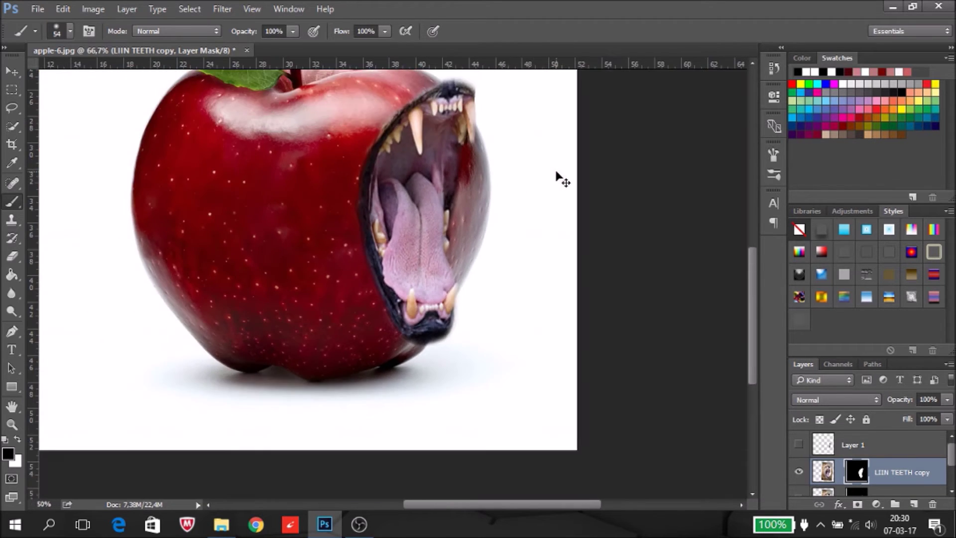
scroll(557, 174, "down", 1)
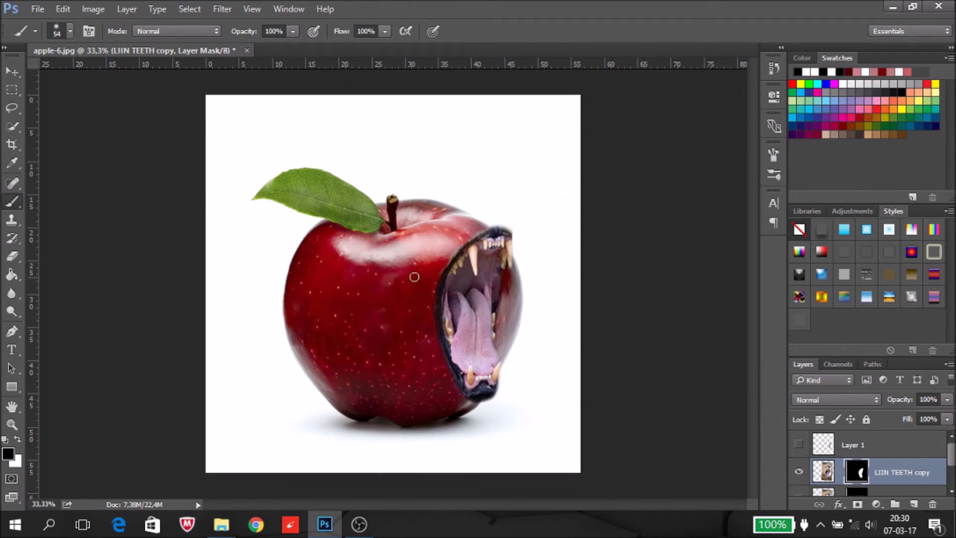
left_click(12, 71)
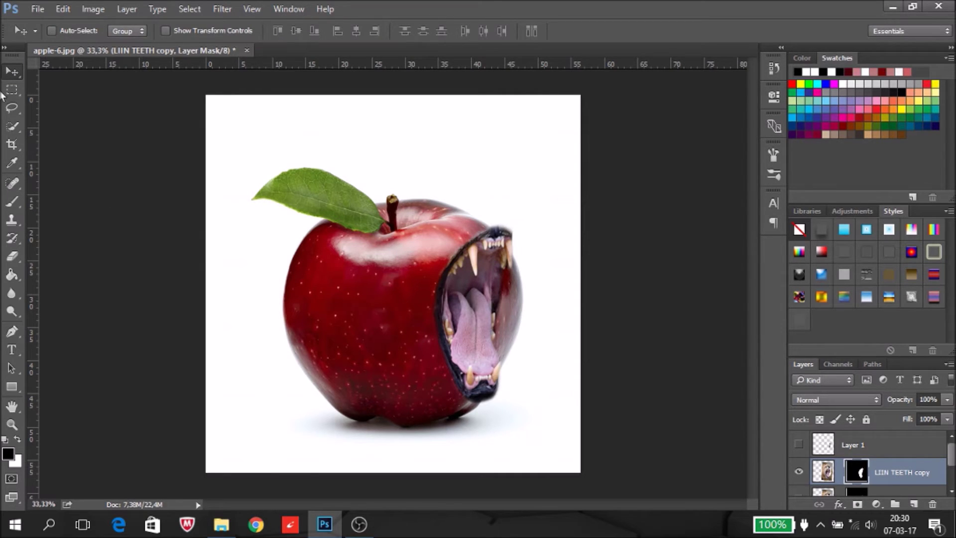
left_click(12, 107)
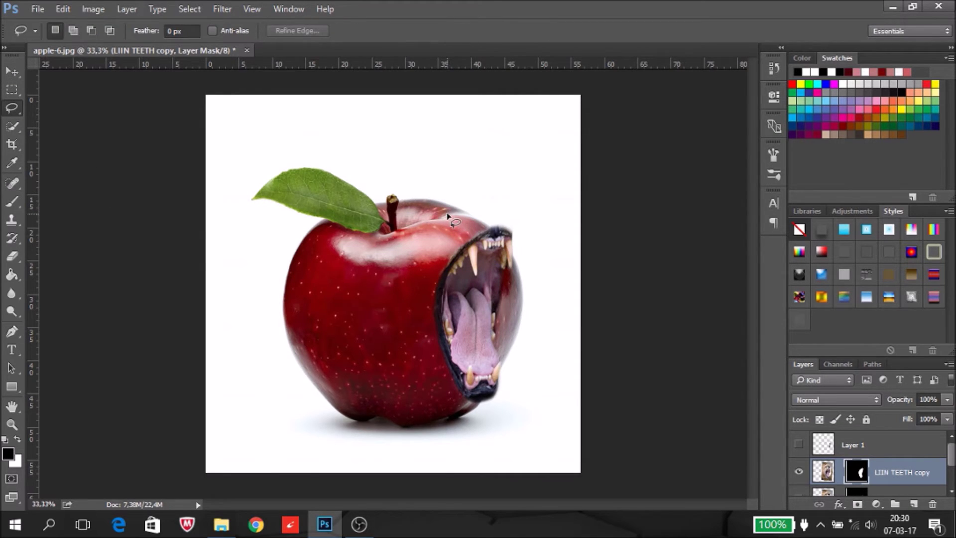
key("ctrl+plus")
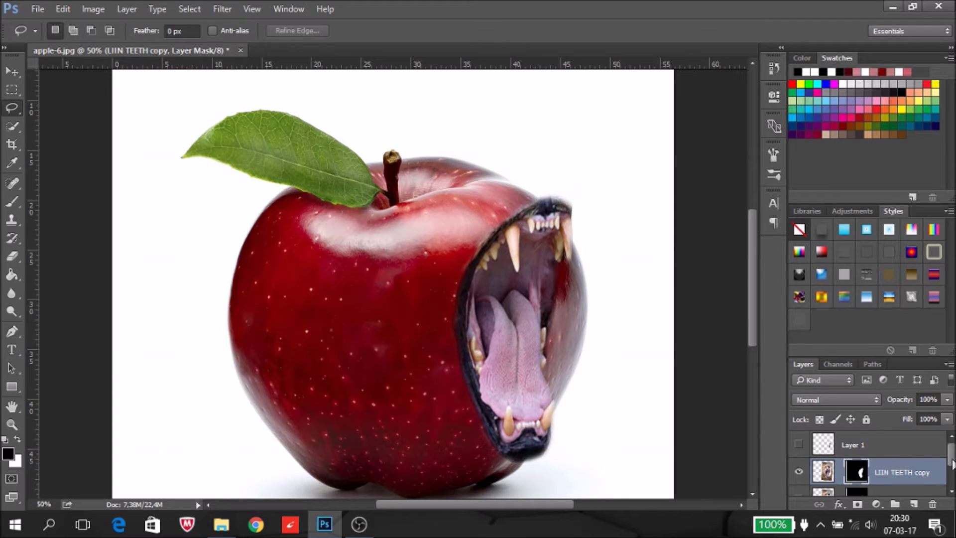
left_click_drag(952, 464, 953, 486)
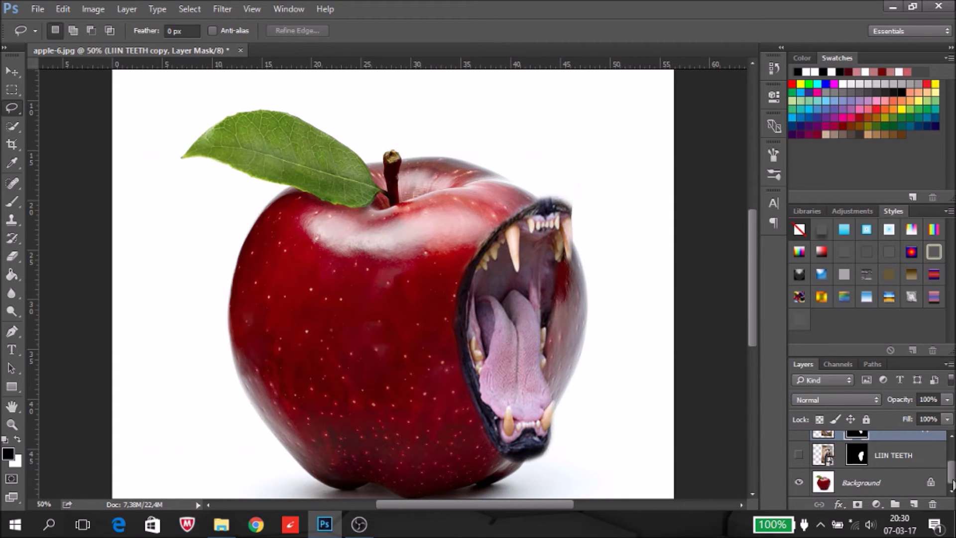
- Convert the Background into Layer 1 and duplicate it with Ctrl+J into Layer 1 copy
double_click(901, 485)
left_click(546, 84)
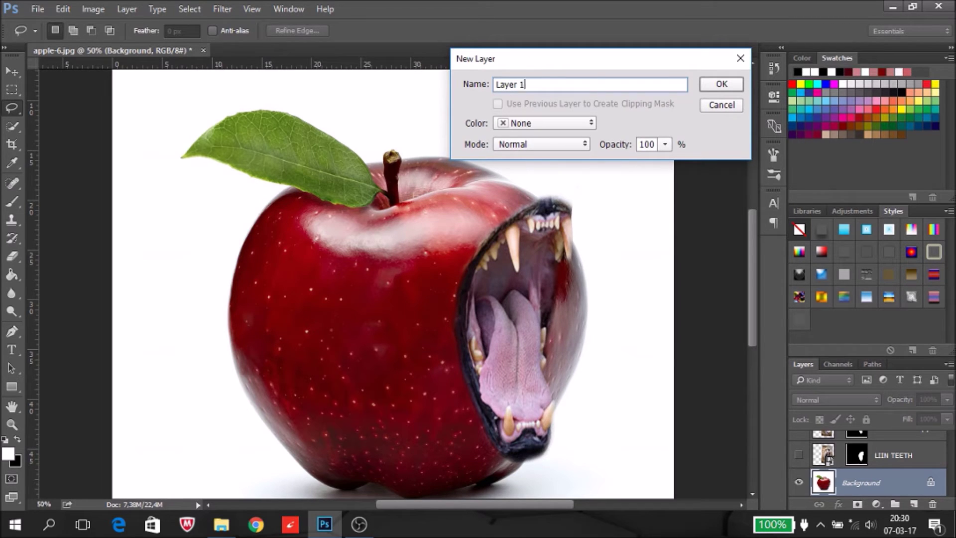
left_click(721, 84)
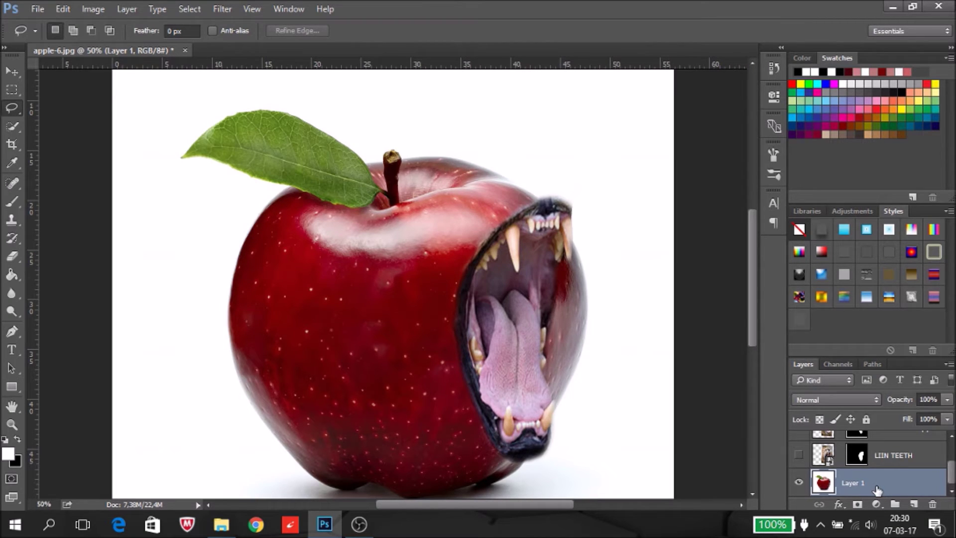
key("ctrl+j")
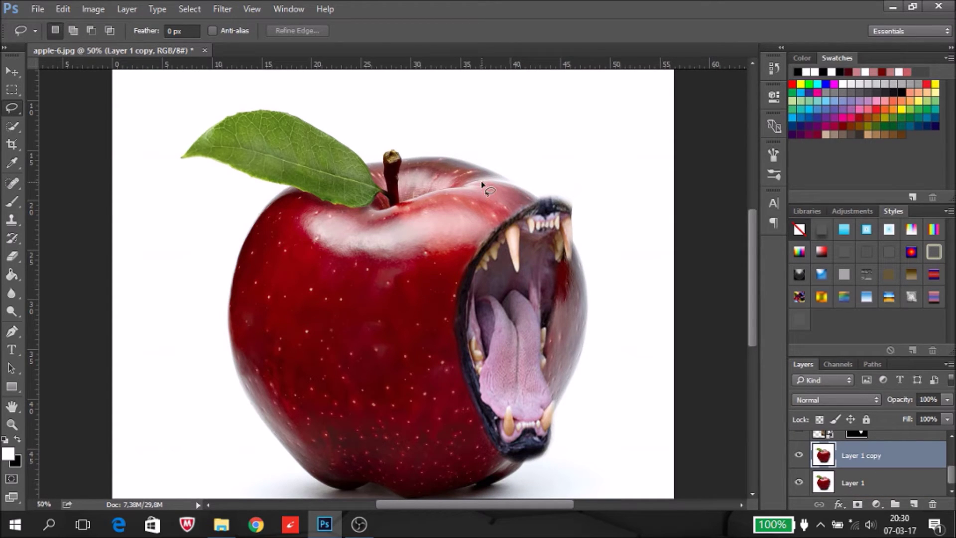
mouse_move(481, 187)
left_mouse_down()
mouse_move(518, 179)
mouse_move(579, 188)
mouse_move(552, 232)
mouse_move(508, 234)
mouse_move(459, 215)
left_mouse_up()
- Close the lasso above the mouth and warp its top and right side outward
left_click_drag(490, 185, 493, 188)
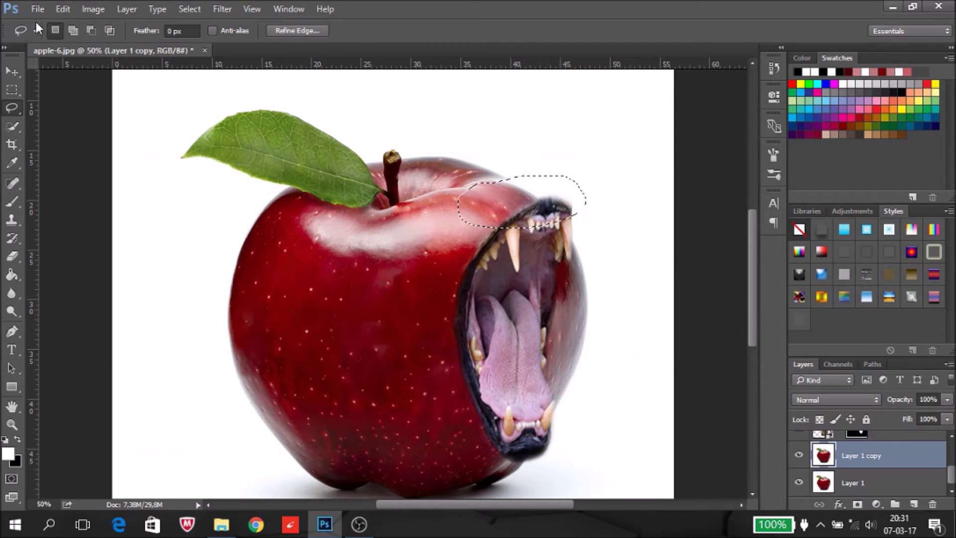
left_click(64, 8)
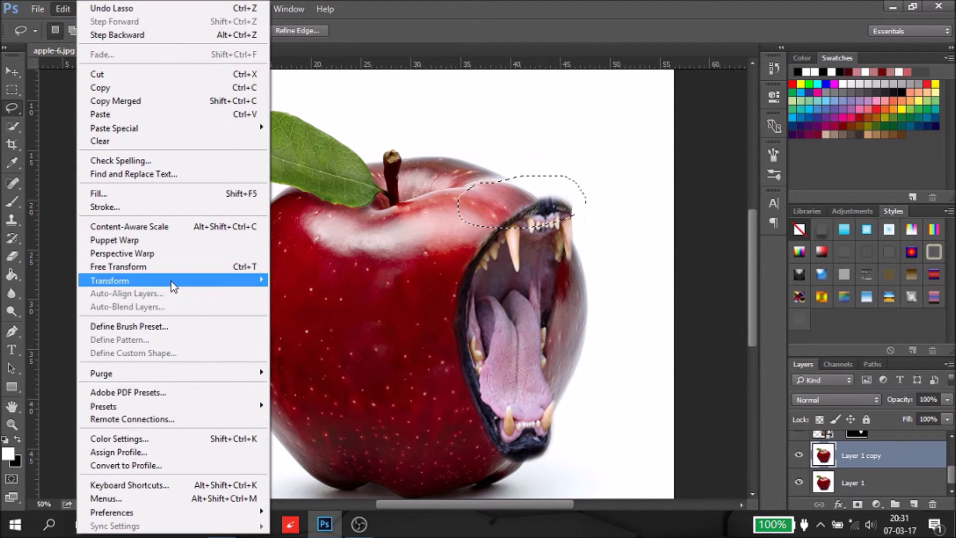
mouse_move(110, 279)
left_click(326, 367)
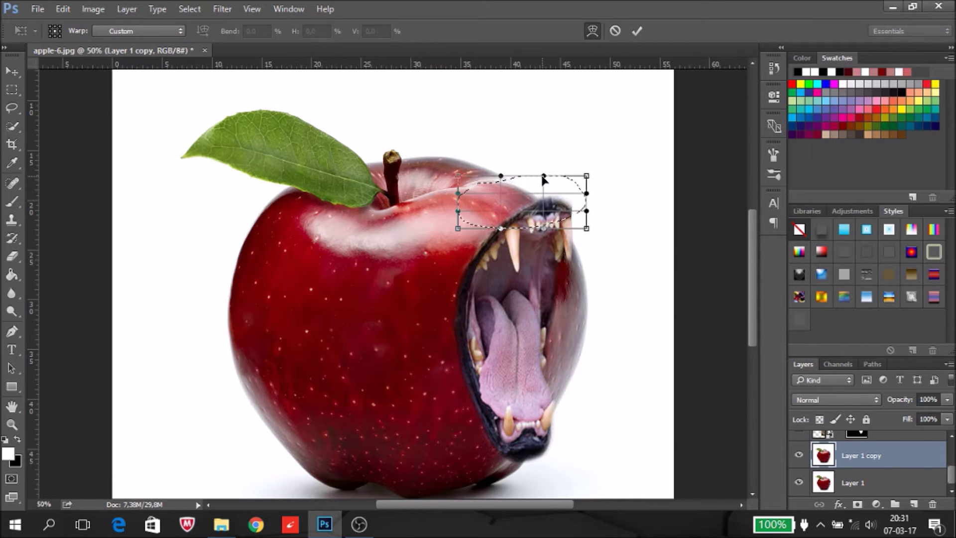
left_click_drag(543, 176, 663, 167)
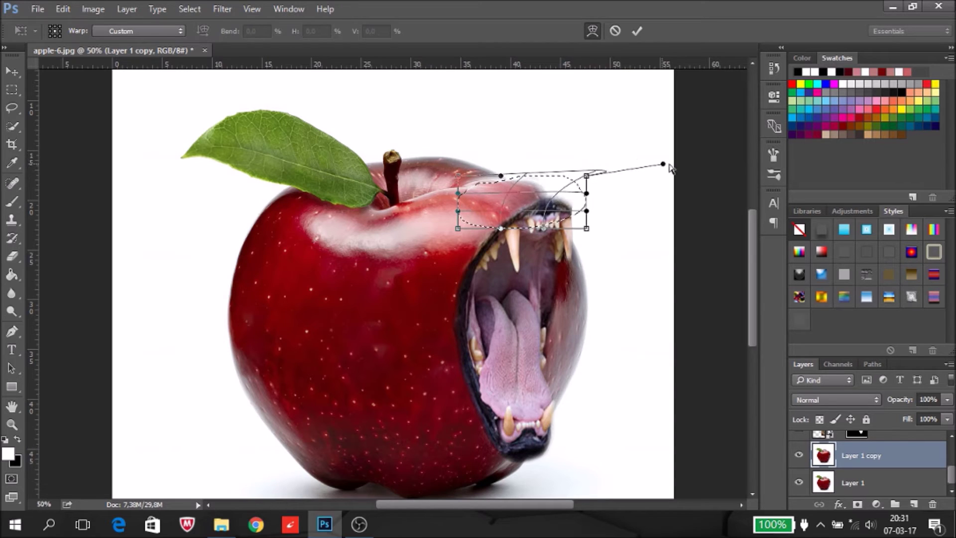
left_click_drag(663, 168, 626, 163)
left_click_drag(587, 197, 650, 172)
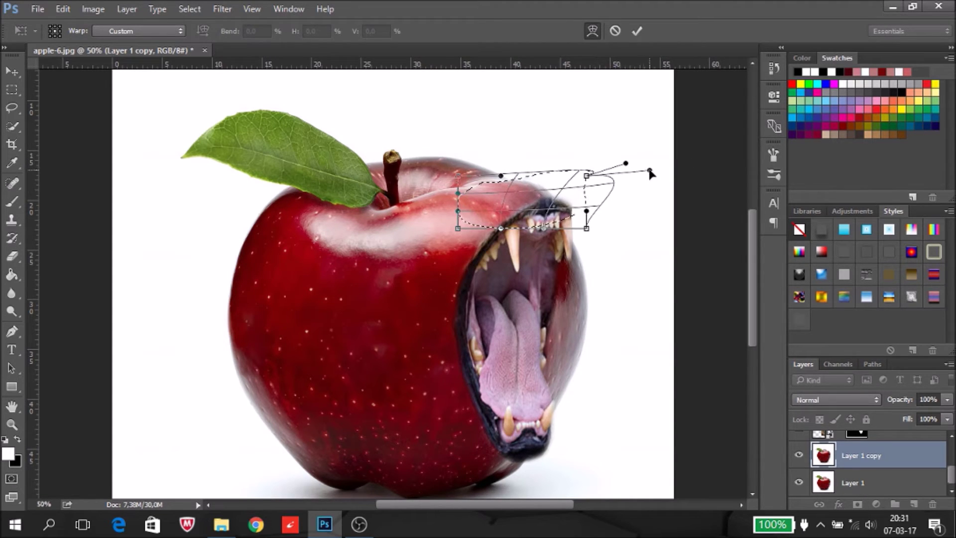
- Stretch the warp's corner, lift its top curve, reshape its left side, and commit
mouse_move(650, 171)
left_mouse_down()
mouse_move(701, 174)
mouse_move(608, 188)
mouse_move(640, 180)
mouse_move(687, 187)
mouse_move(672, 177)
left_mouse_up()
mouse_move(507, 175)
left_mouse_down()
mouse_move(532, 180)
mouse_move(523, 178)
mouse_move(502, 211)
mouse_move(522, 218)
mouse_move(531, 209)
left_mouse_up()
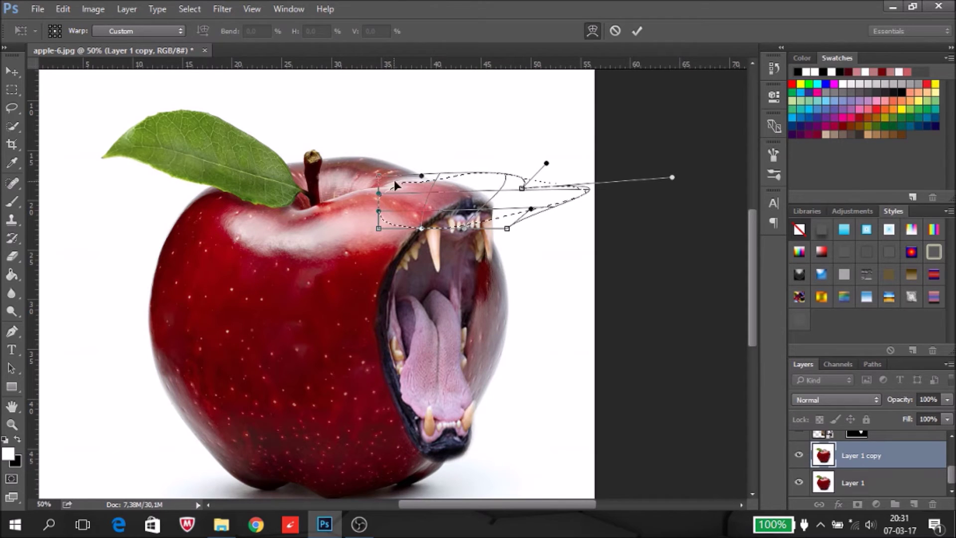
left_click_drag(421, 175, 387, 171)
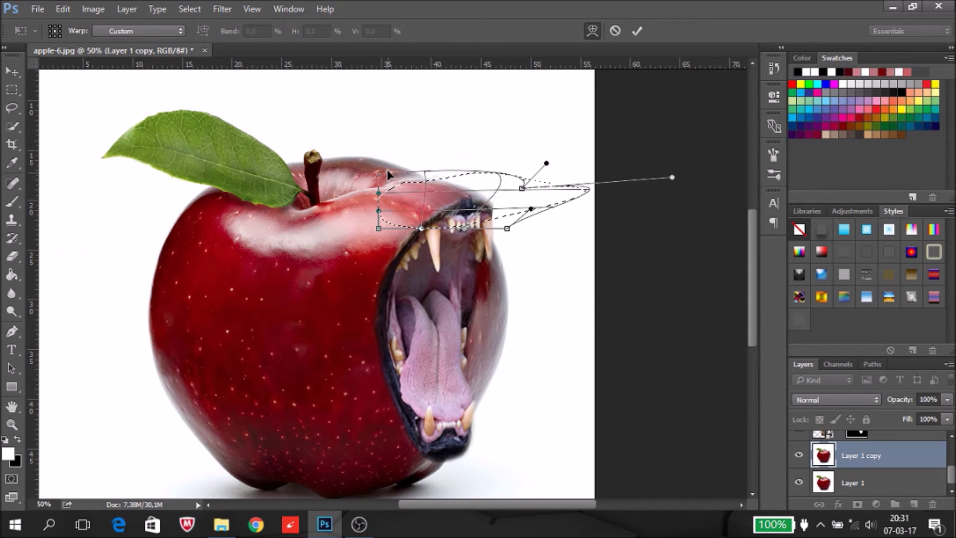
left_click_drag(387, 172, 373, 189)
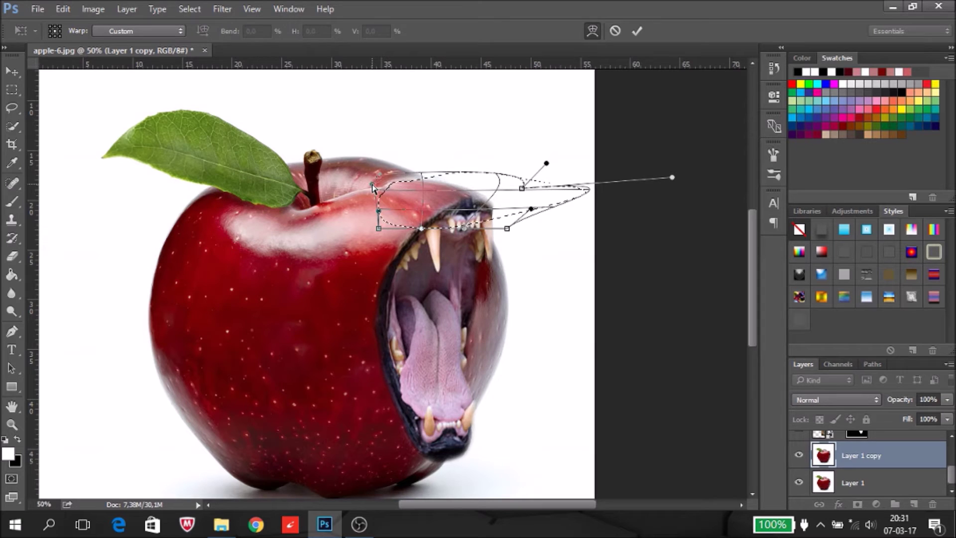
left_click_drag(372, 187, 379, 212)
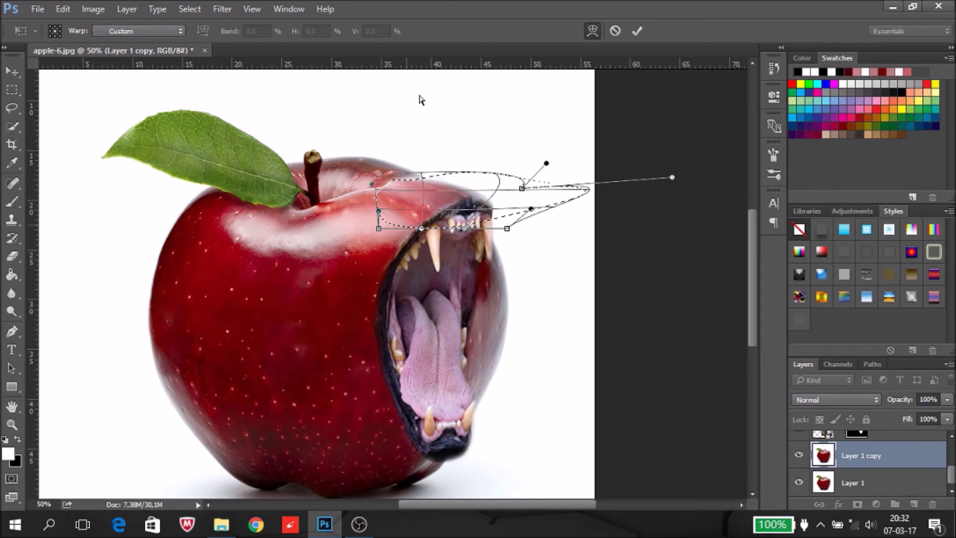
left_click(637, 31)
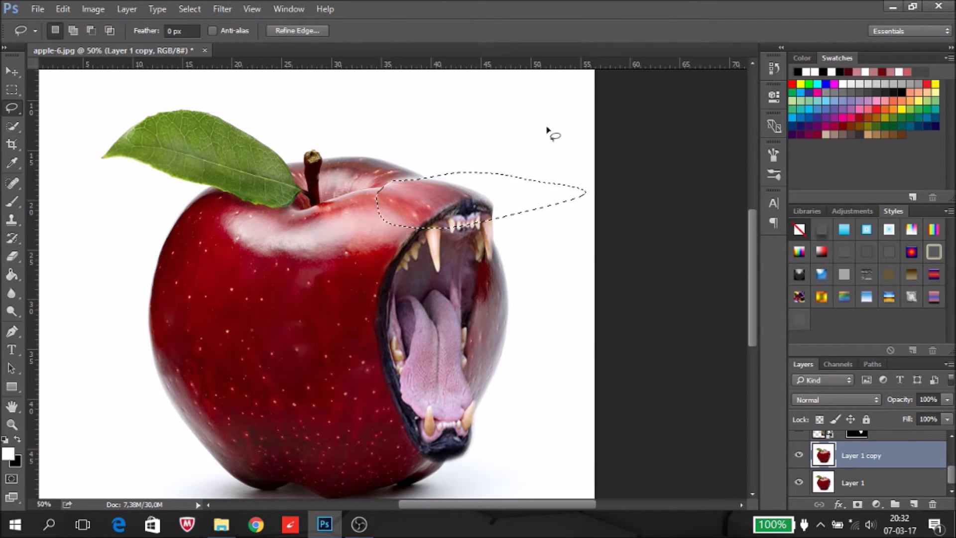
- Deselect, lasso the apple skin below the mouth, and start a Warp transform
right_click(490, 204)
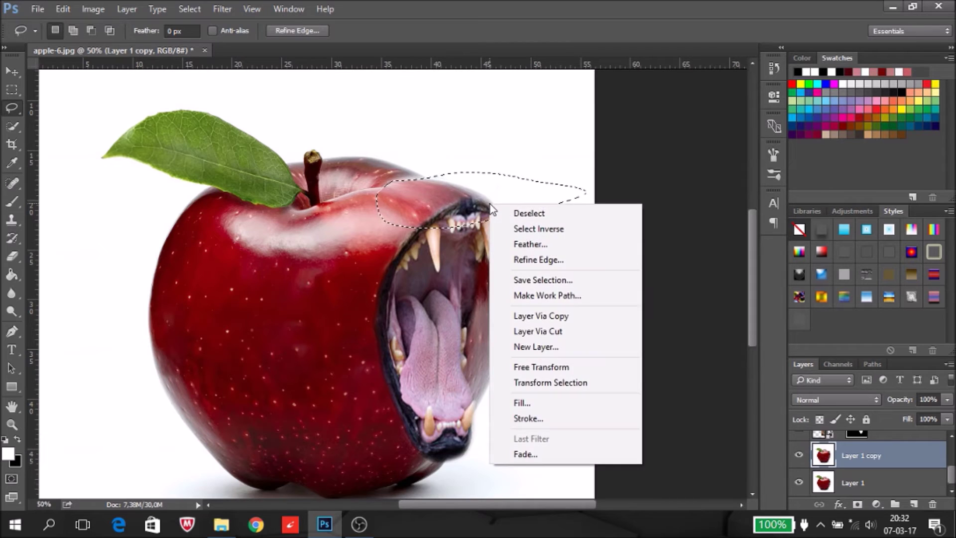
left_click(518, 214)
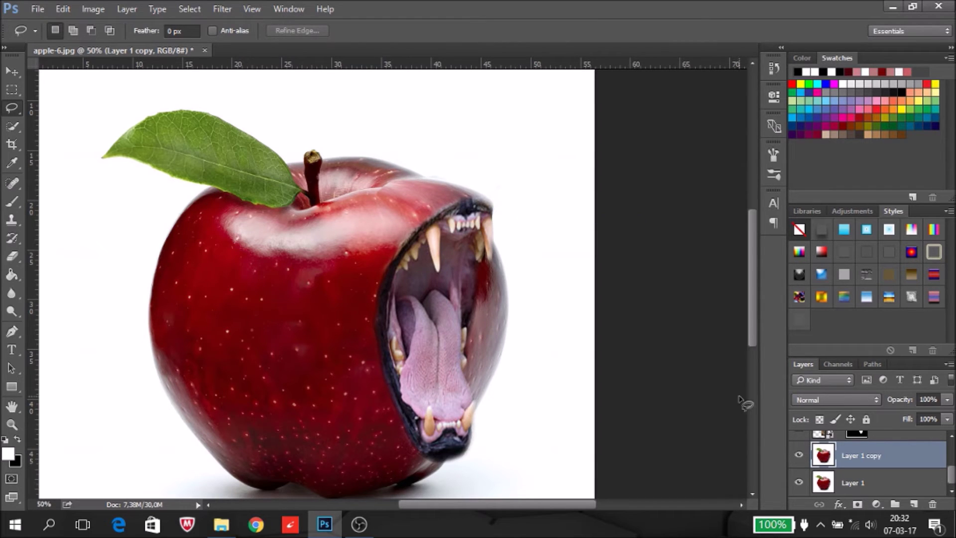
left_click_drag(756, 336, 743, 373)
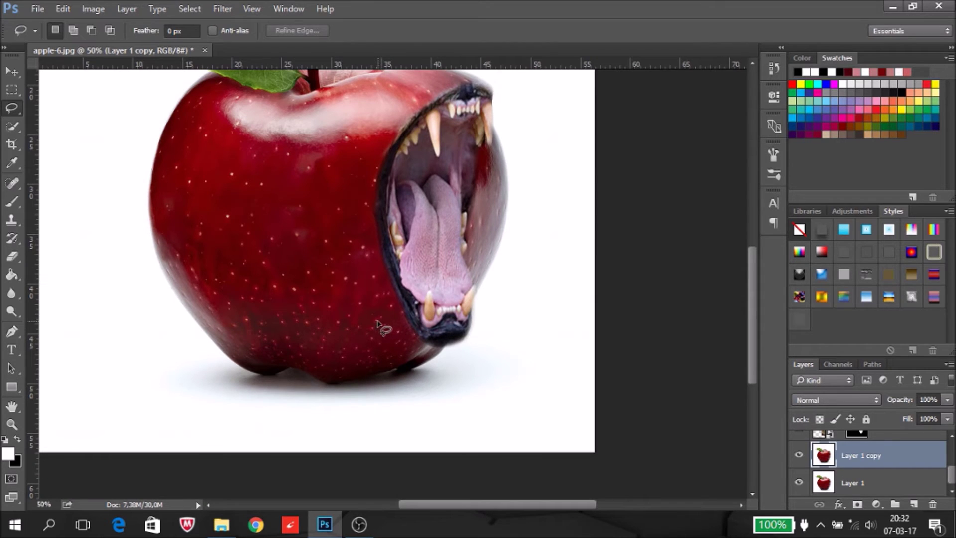
mouse_move(376, 321)
left_mouse_down()
mouse_move(410, 376)
mouse_move(349, 384)
mouse_move(379, 322)
left_mouse_up()
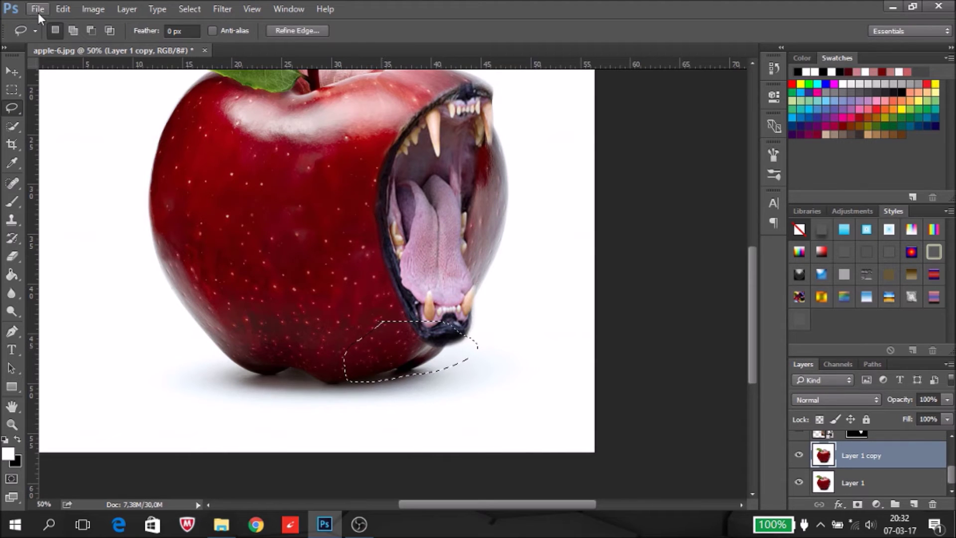
left_click(62, 9)
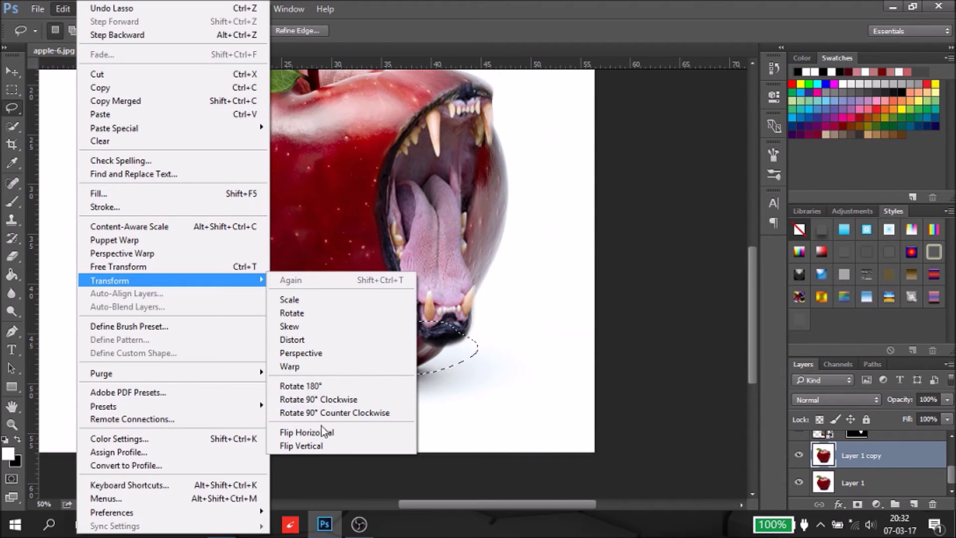
left_click(323, 367)
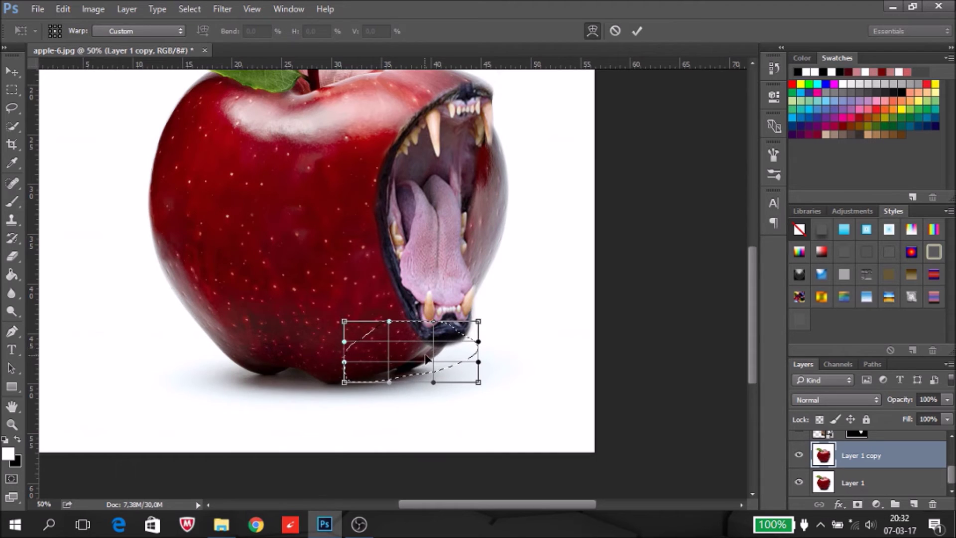
- Bend the lower skin around the mouth bottom, pull its edge lower, commit, and deselect
left_click_drag(434, 343, 454, 339)
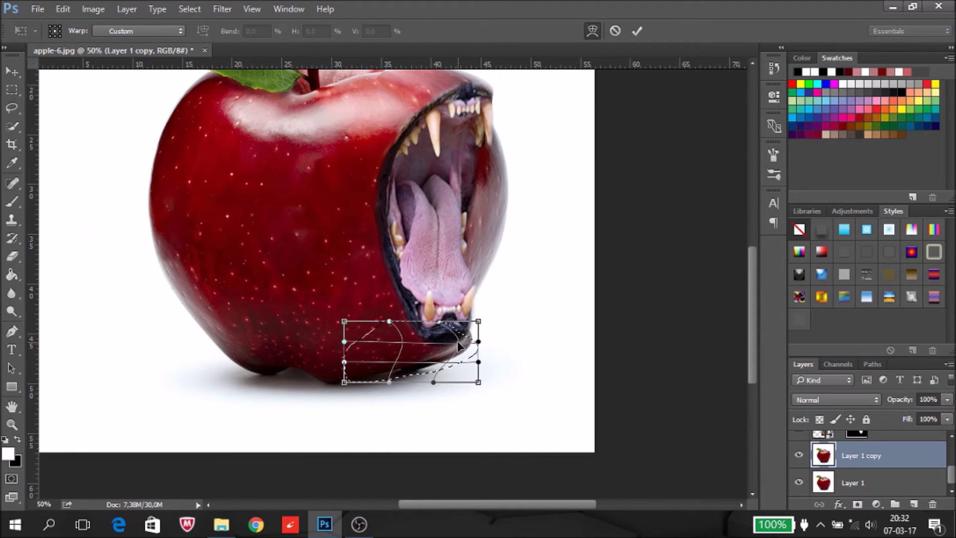
left_click_drag(457, 339, 454, 334)
left_click_drag(389, 382, 385, 395)
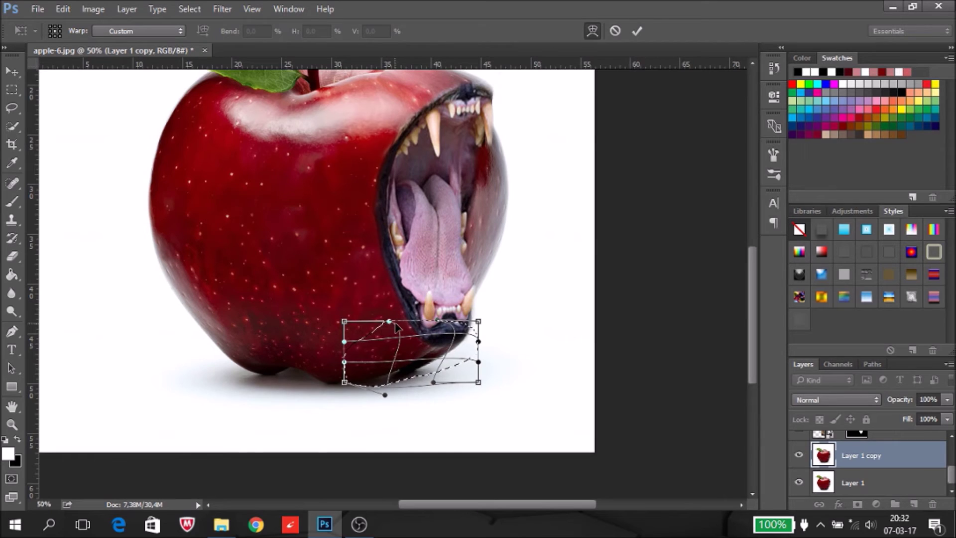
left_click_drag(388, 322, 393, 323)
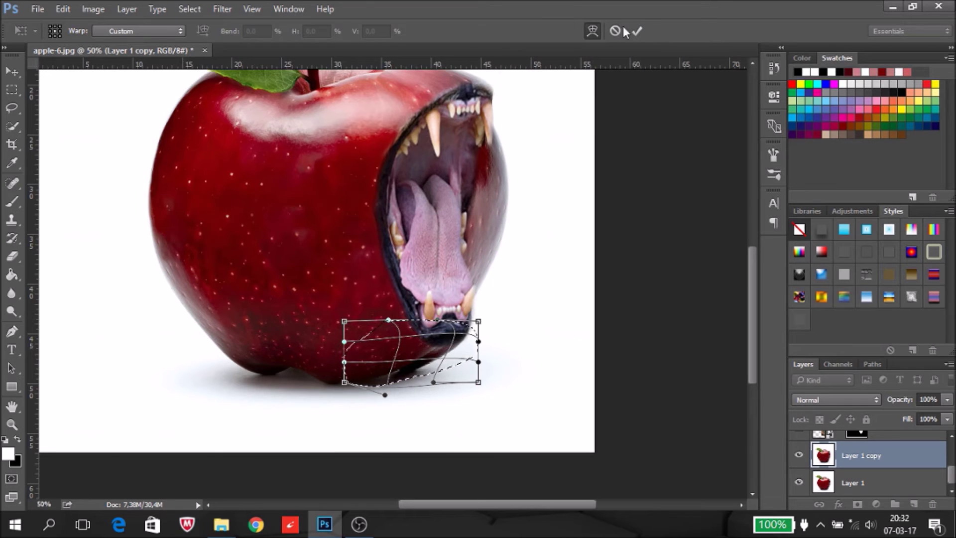
left_click(639, 30)
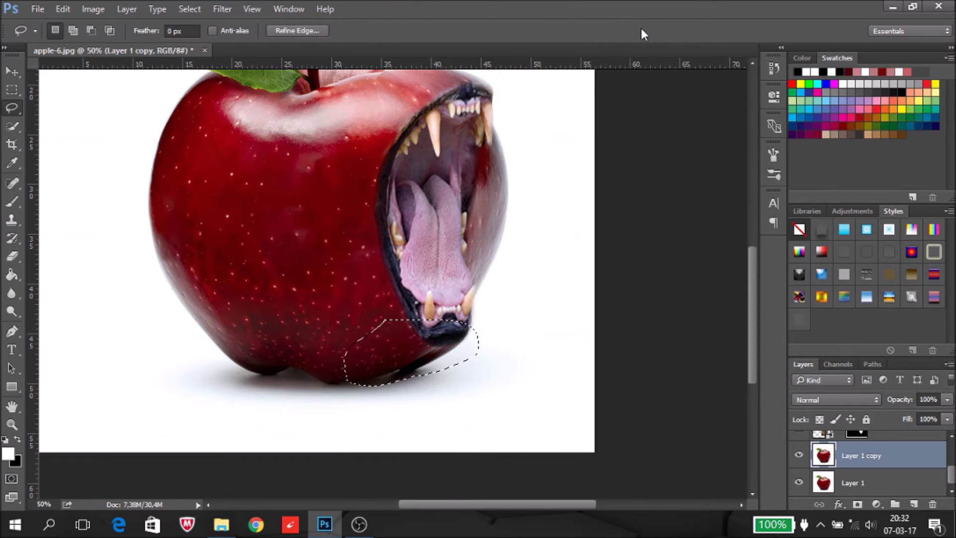
right_click(397, 366)
left_click(448, 115)
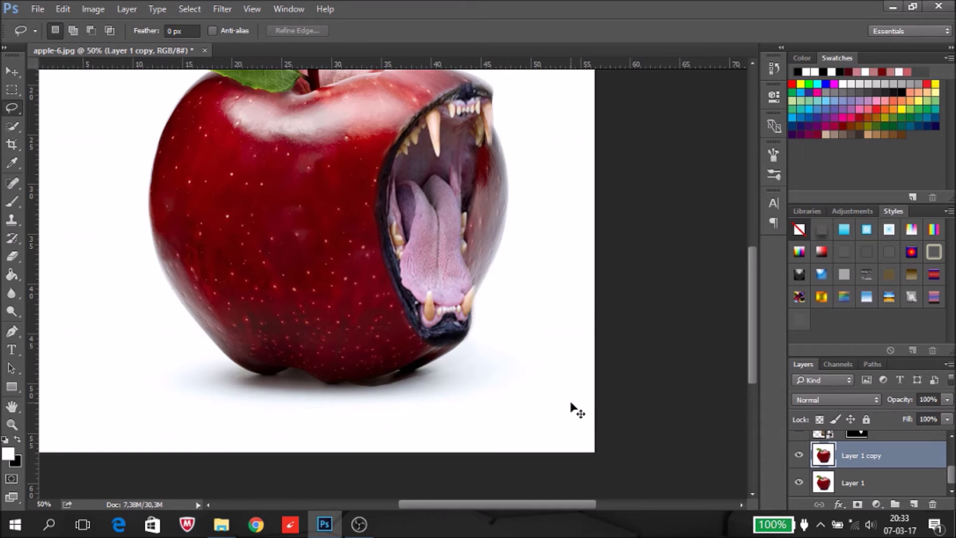
- Target the LIIN TEETH copy layer's mask and pick the Brush tool
key("ctrl+minus")
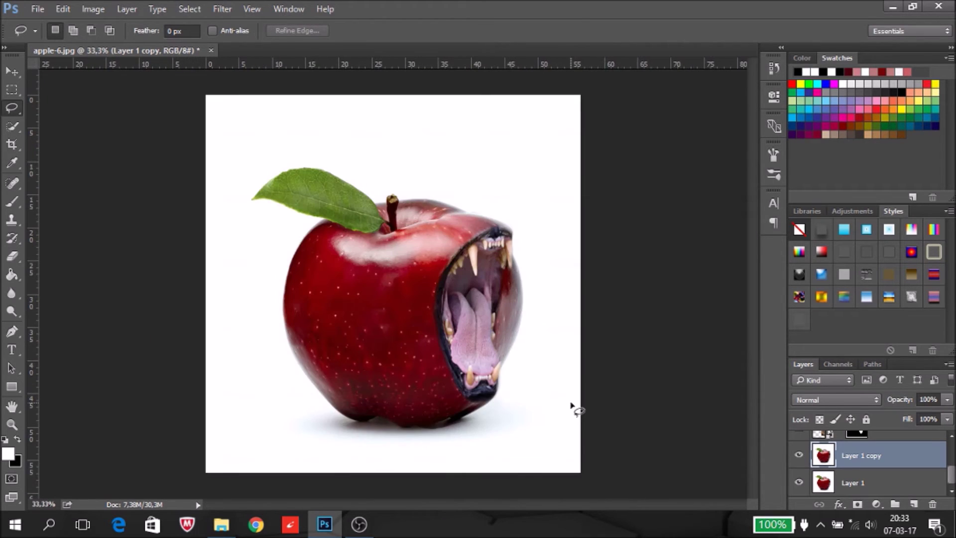
key("ctrl+plus")
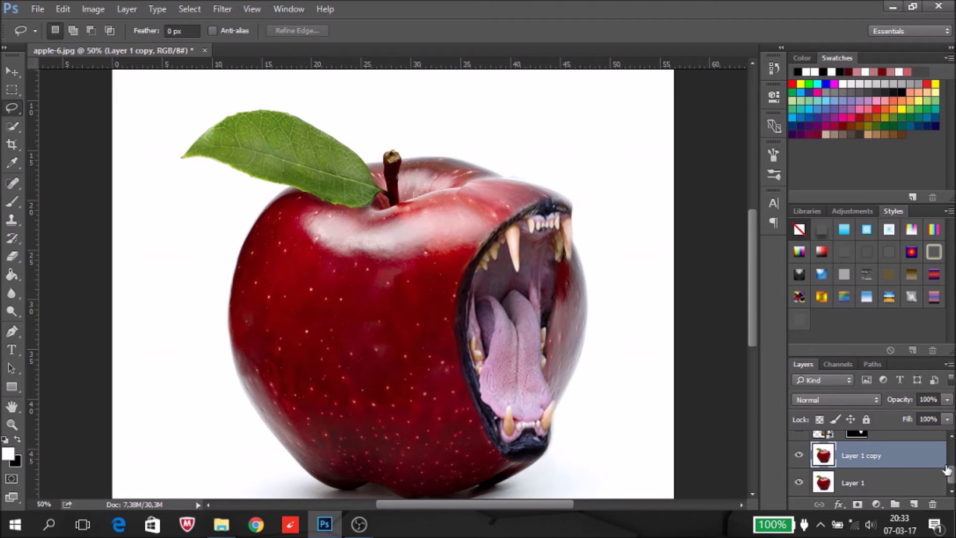
left_click_drag(952, 478, 952, 456)
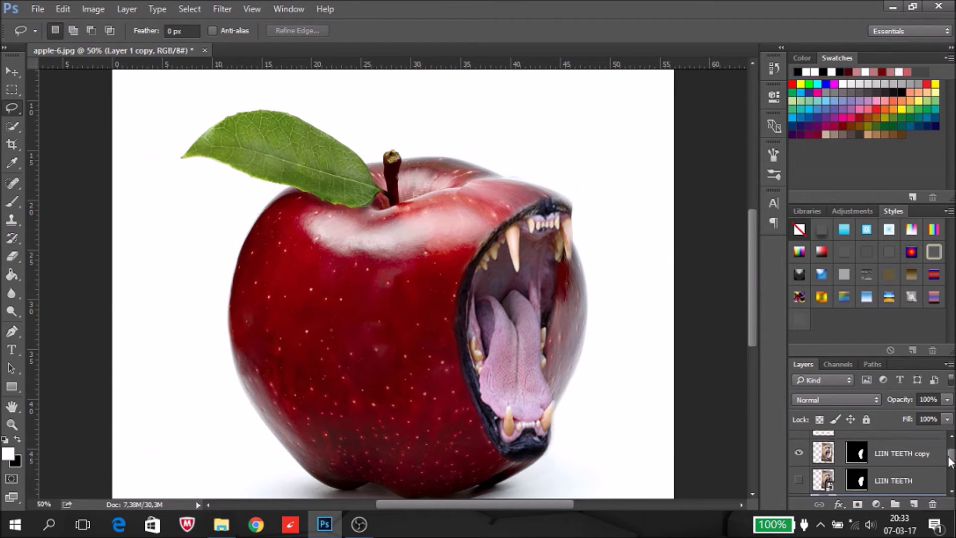
left_click(857, 455)
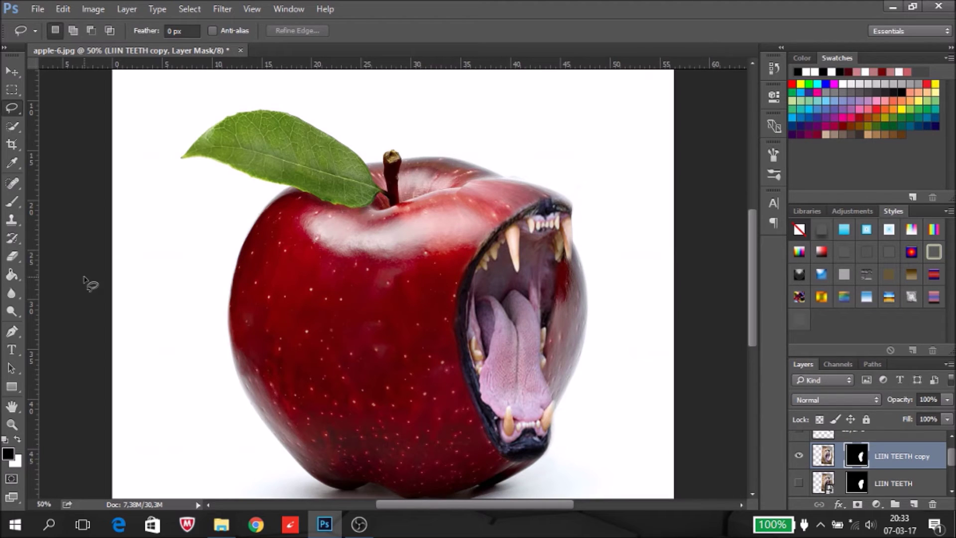
left_click(13, 202)
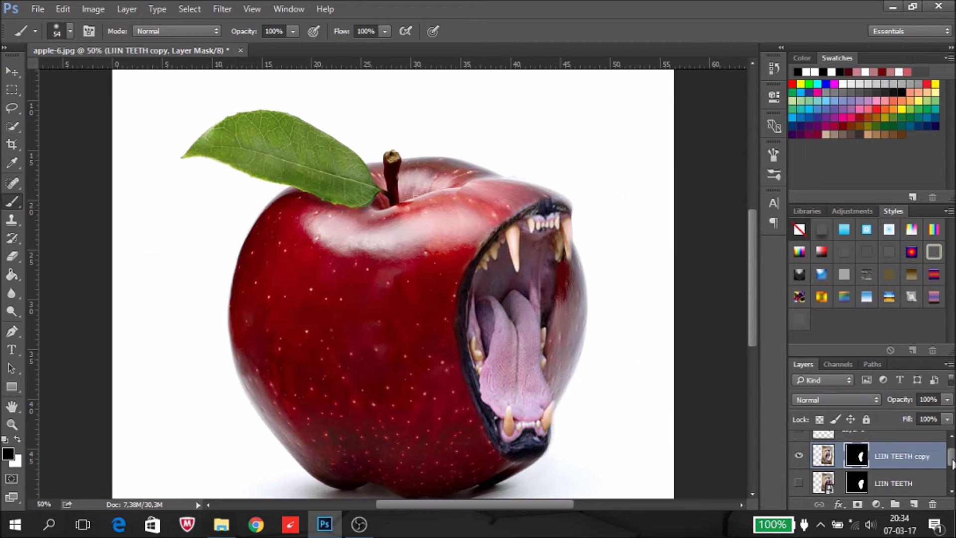
- With Layer 1 copy selected, swap the foreground and background colours and add an empty Layer 2 above it
left_click_drag(952, 465, 950, 487)
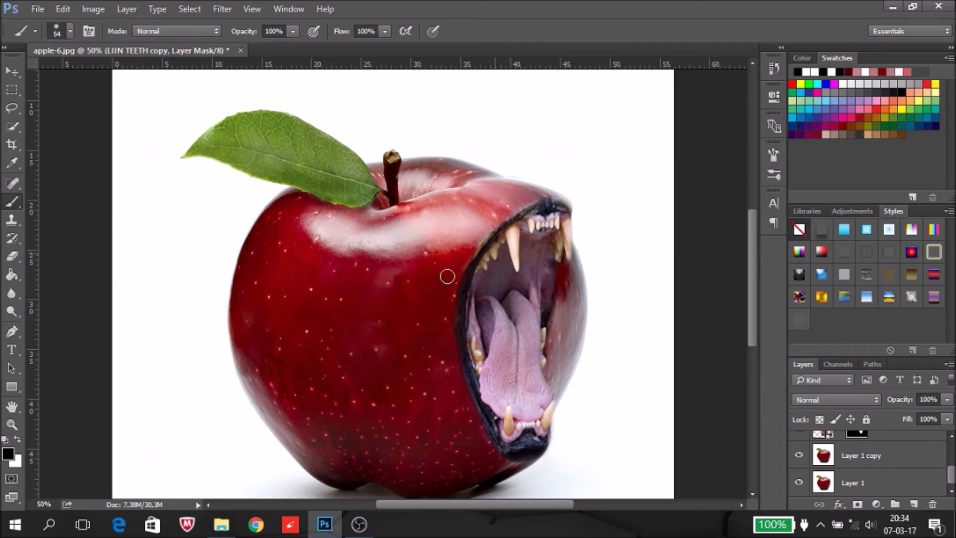
left_click(16, 125)
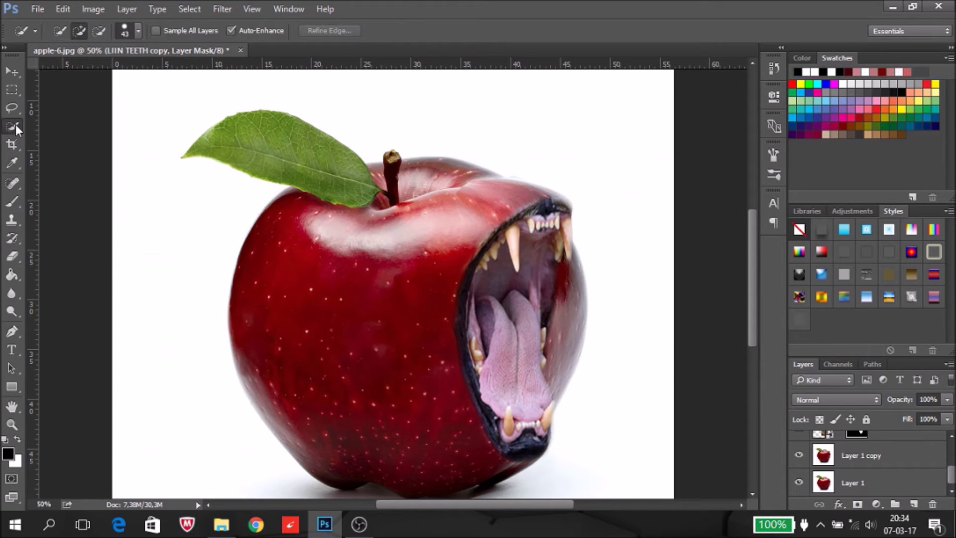
left_click(15, 259)
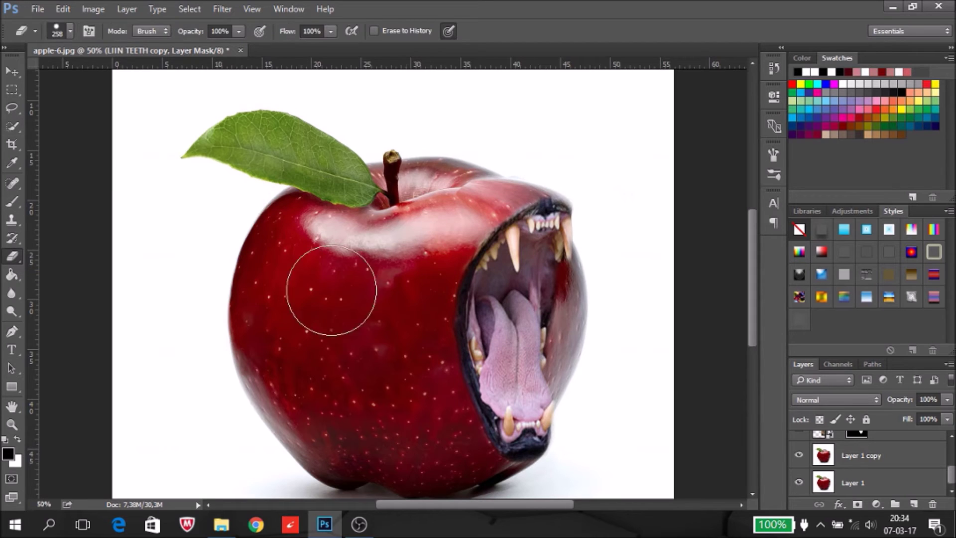
left_click(845, 464)
key("x")
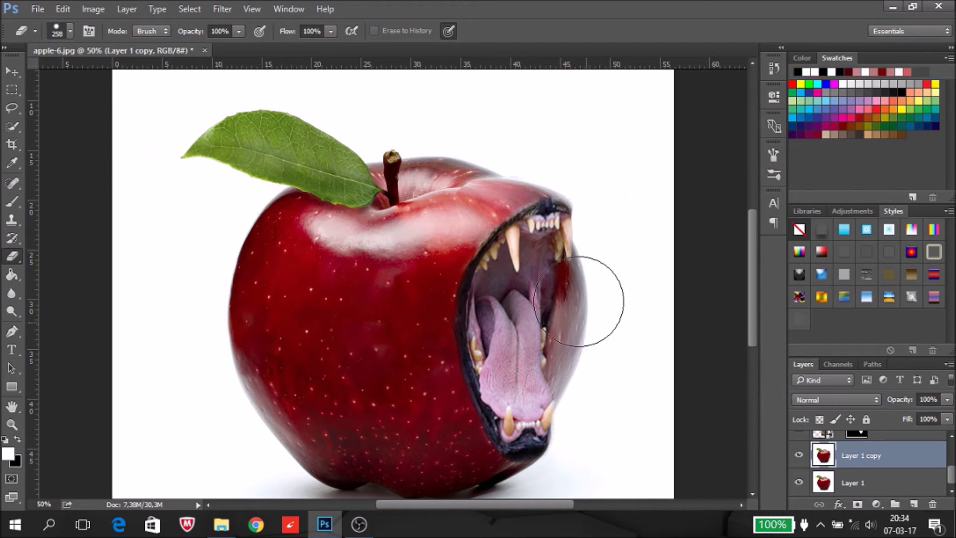
left_click(914, 504)
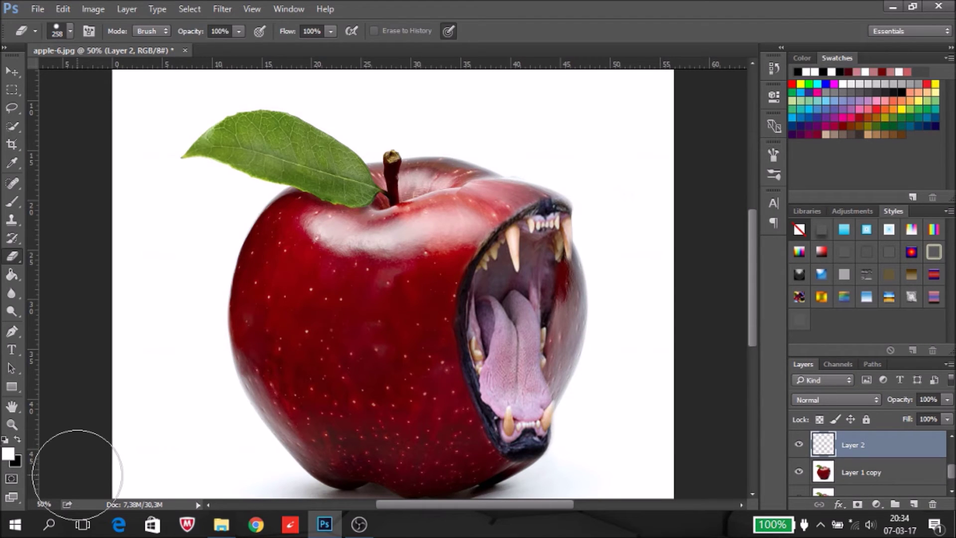
- Fill Layer 2 with white using the Paint Bucket
left_click(7, 454)
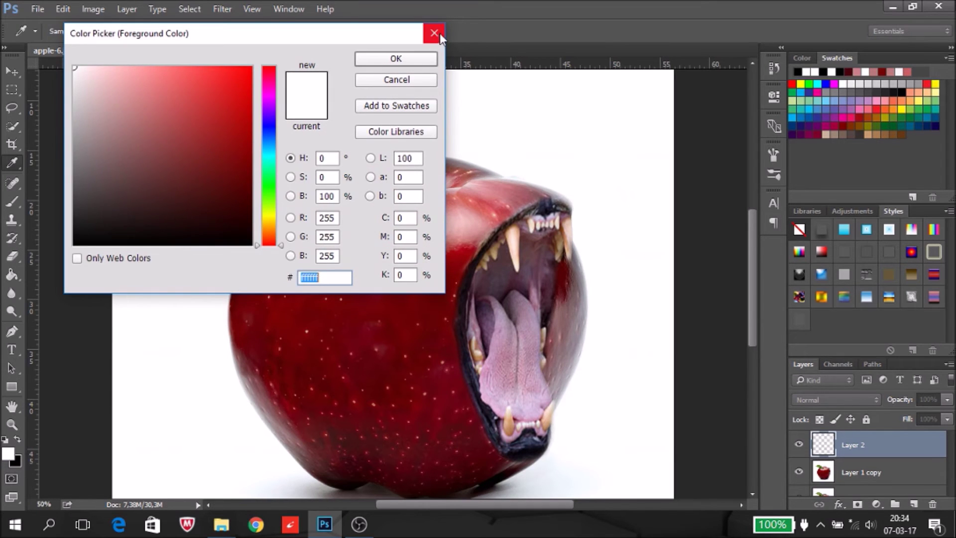
left_click(438, 34)
key("e")
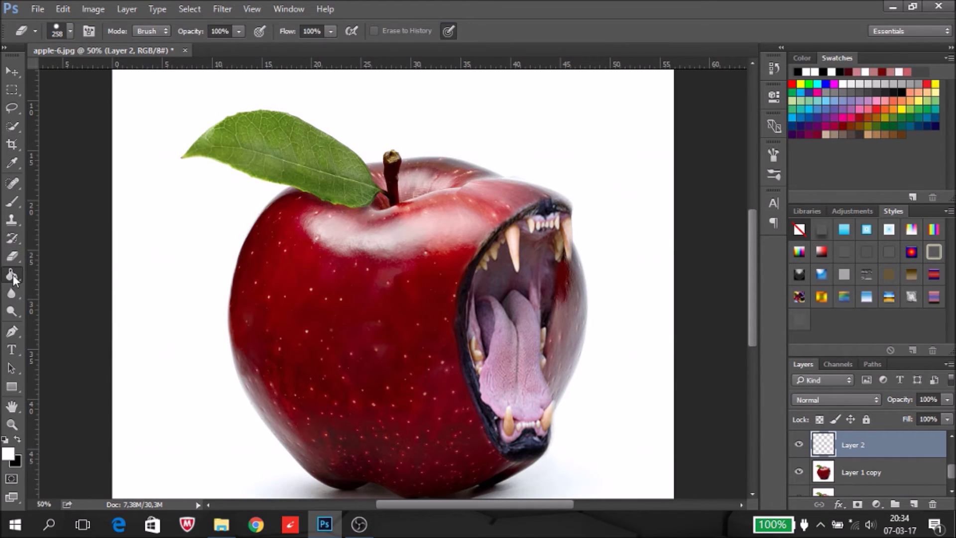
left_click(13, 276)
left_click(562, 330)
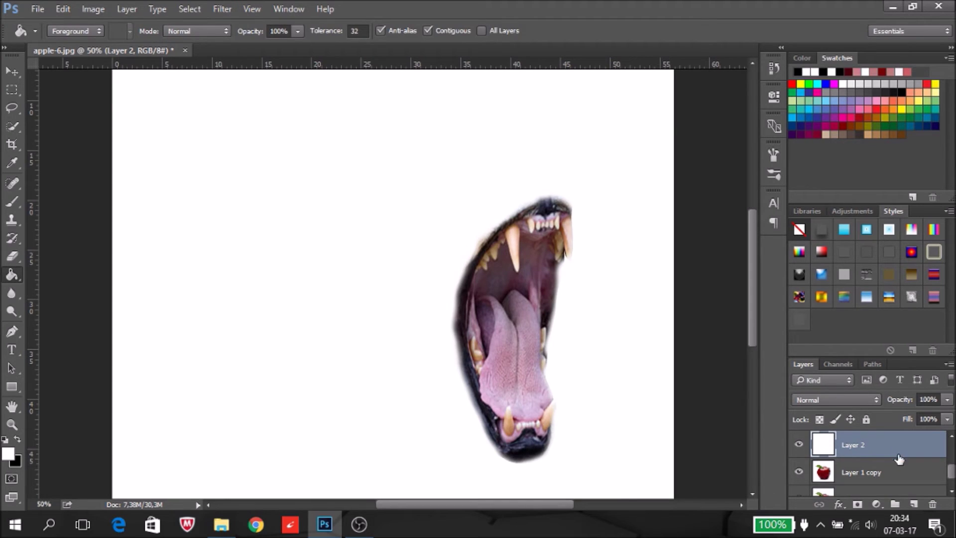
scroll(949, 504, "down", 1)
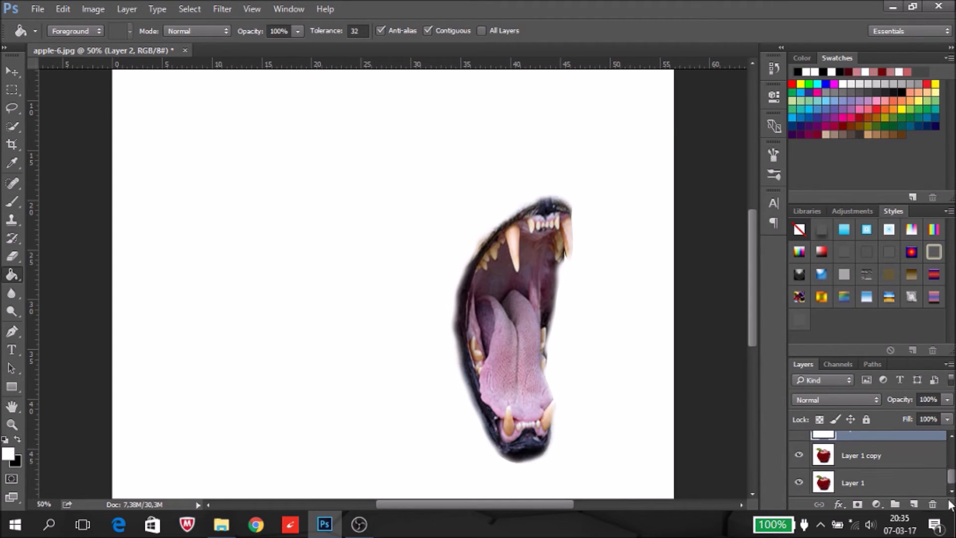
scroll(953, 465, "up", 1)
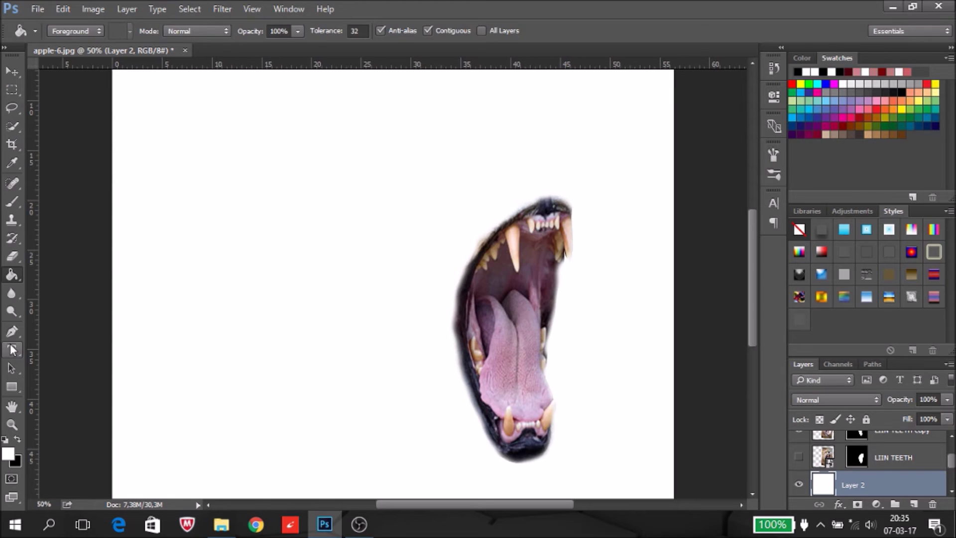
- Move Layer 2 to the bottom of the stack below Layer 1, then reselect Layer 1 copy
left_click(12, 258)
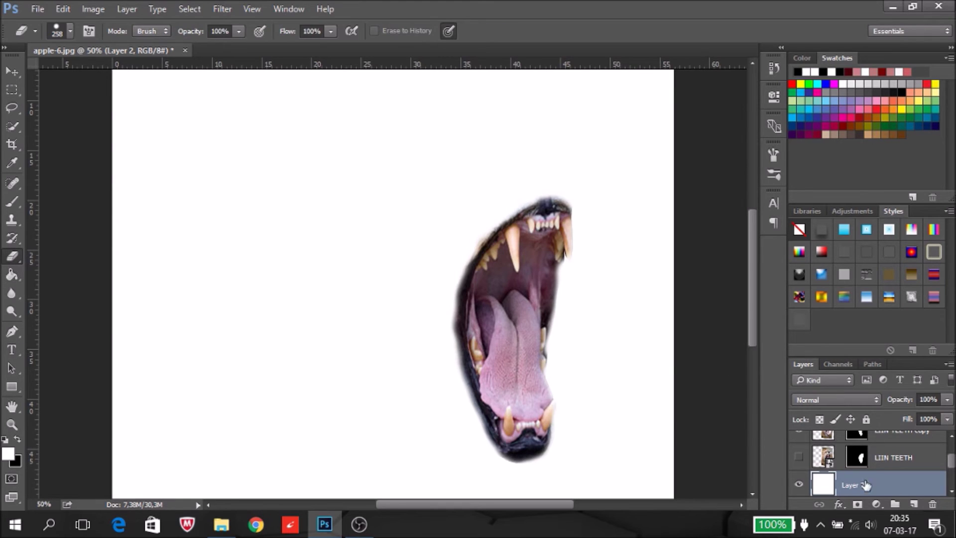
left_click_drag(951, 468, 951, 492)
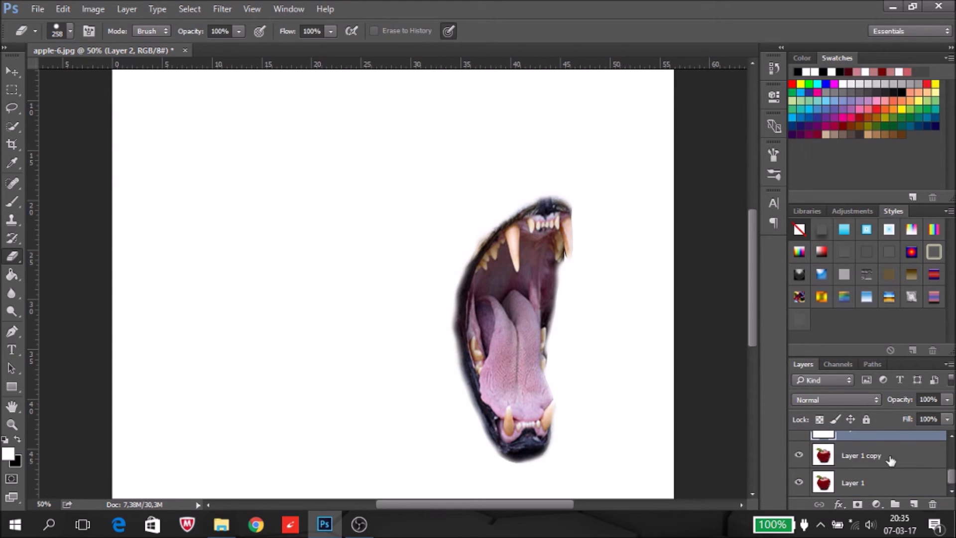
left_click_drag(866, 441, 851, 504)
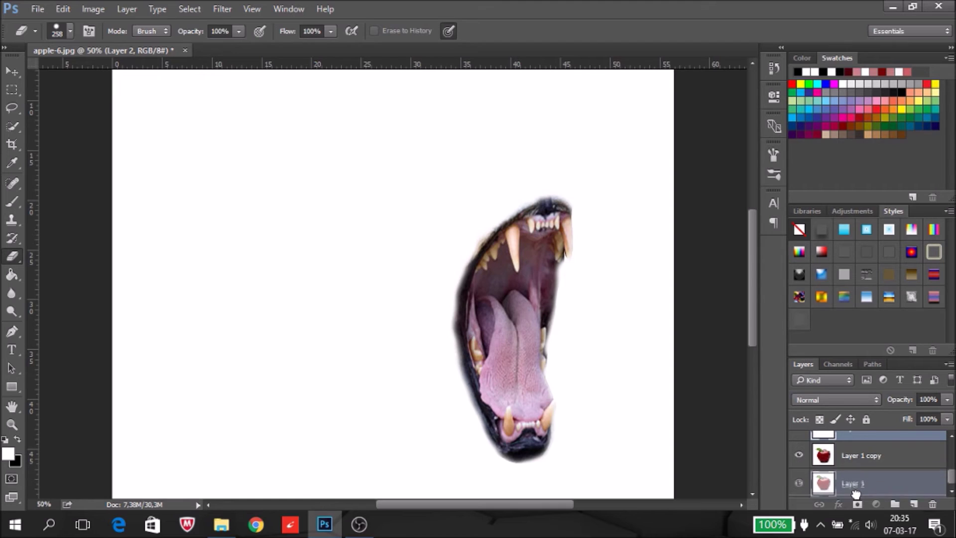
left_click_drag(852, 504, 848, 495)
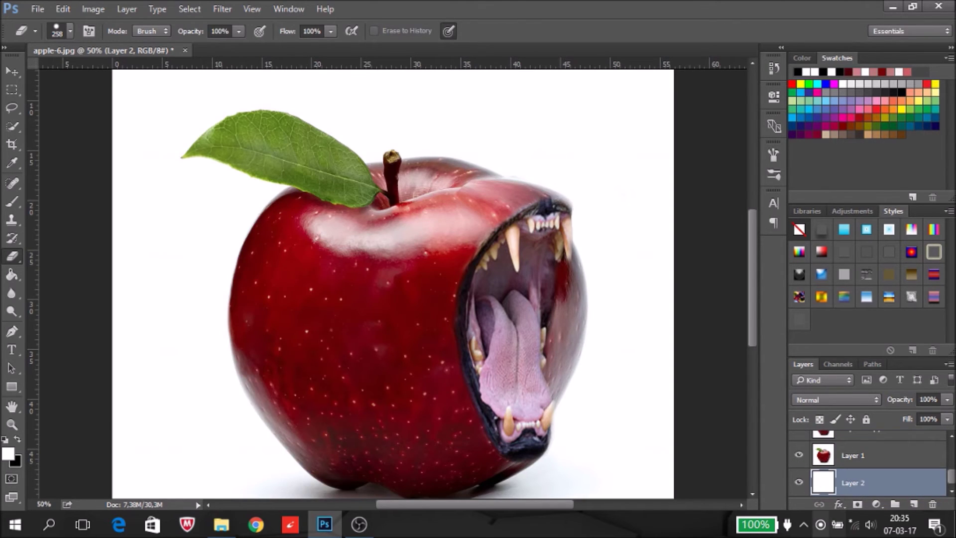
left_click(864, 446)
key("ctrl+j")
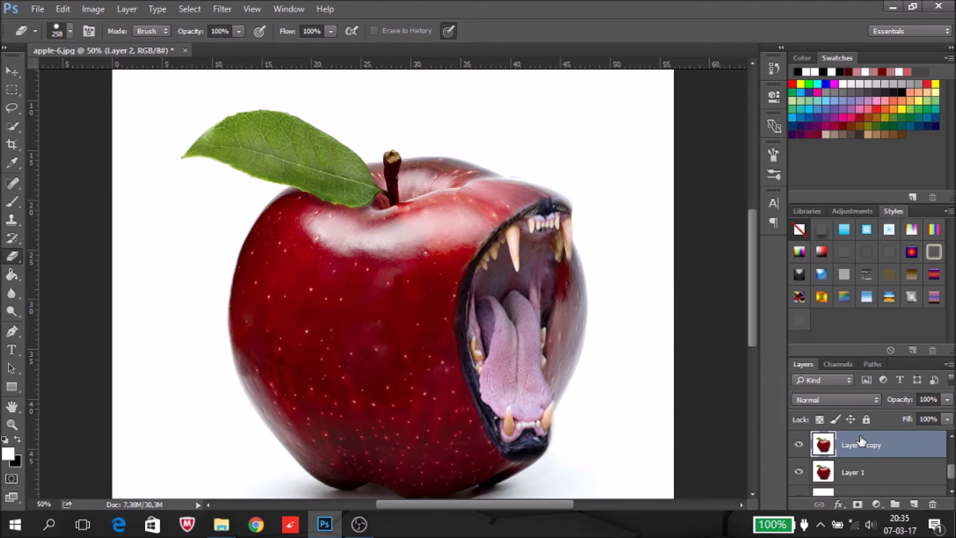
- Erase the apple edge right of the mouth on Layer 1 copy, leaving Layer 1 hidden
left_click_drag(603, 263, 563, 320)
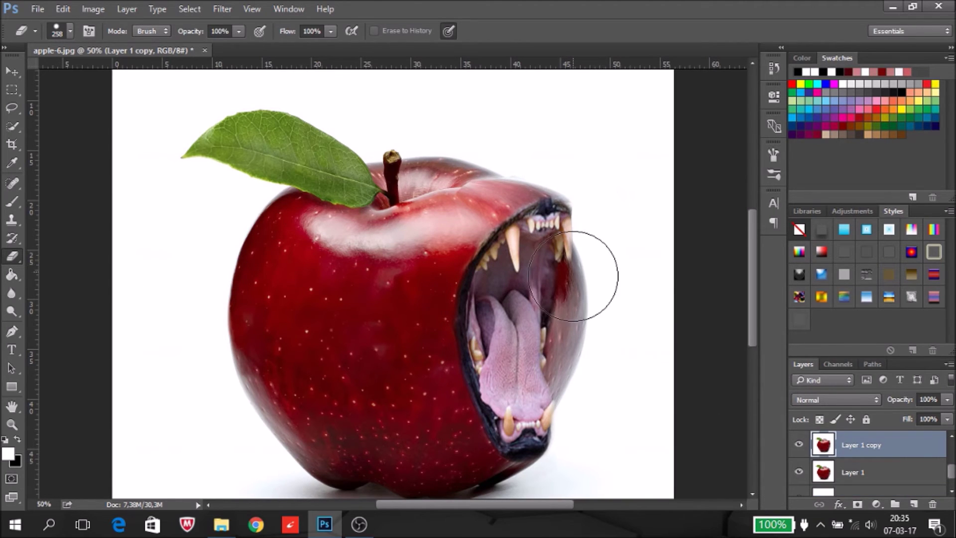
right_click(17, 257)
left_click(46, 255)
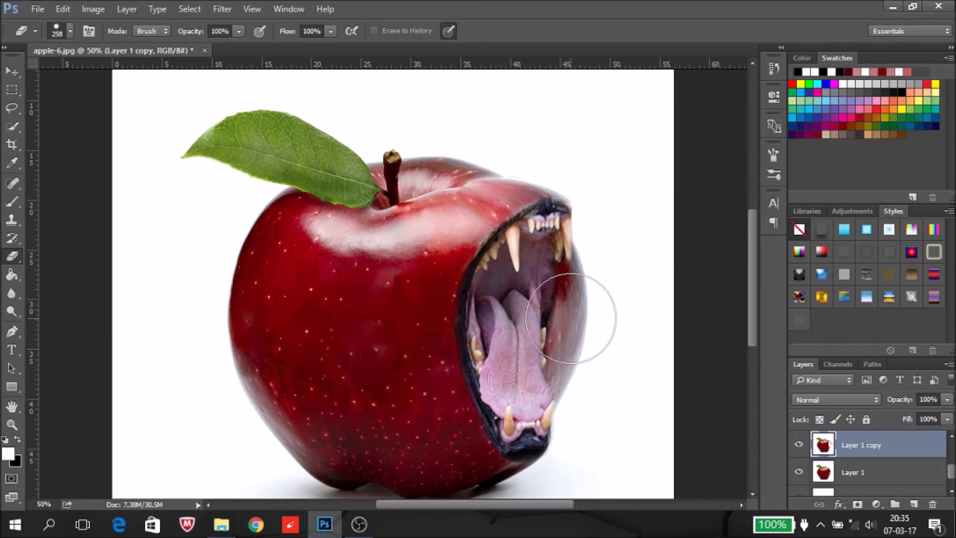
left_click(799, 472)
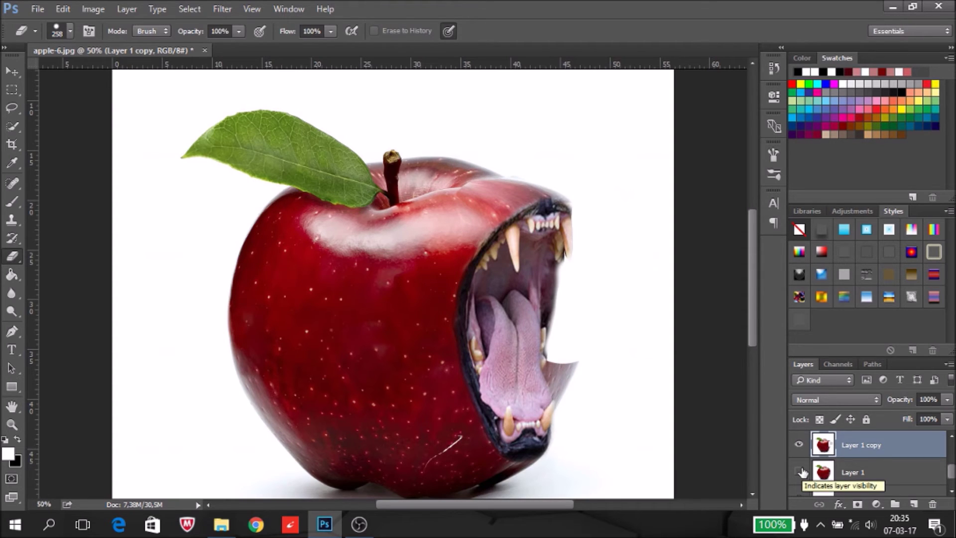
left_click(799, 471)
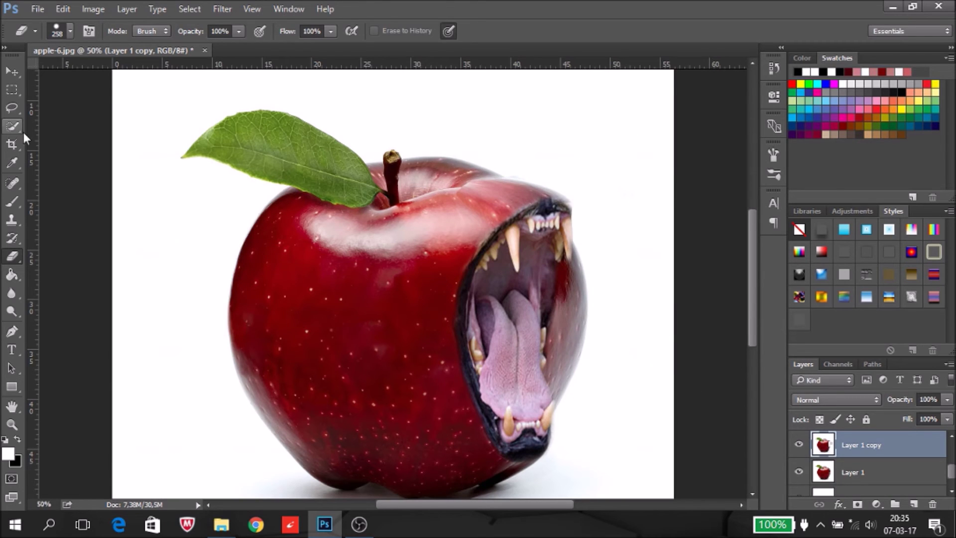
left_click(17, 235)
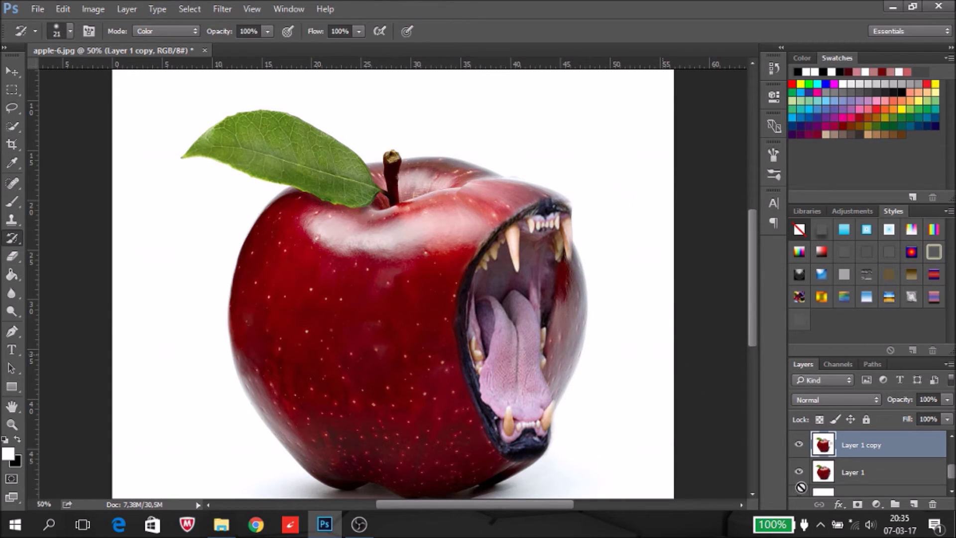
left_click(795, 473)
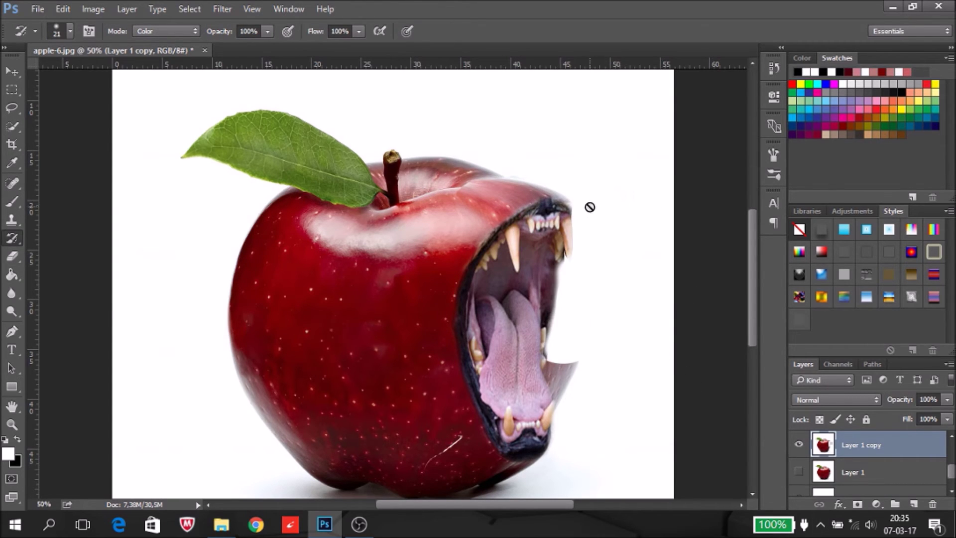
left_click(579, 246)
left_click(480, 218)
- Delete the two Eraser states from the History panel to restore the apple
left_click(774, 68)
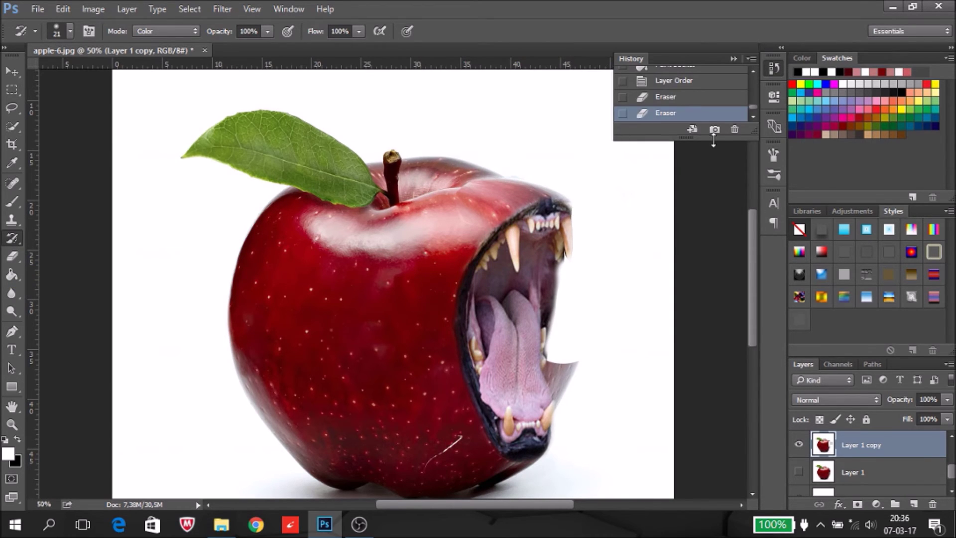
left_click(735, 129)
left_click(448, 207)
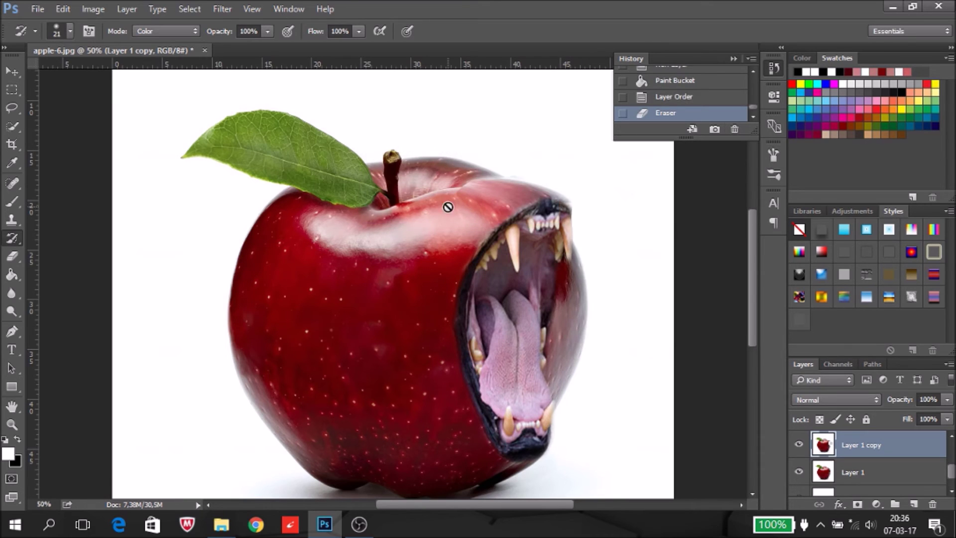
left_click(734, 129)
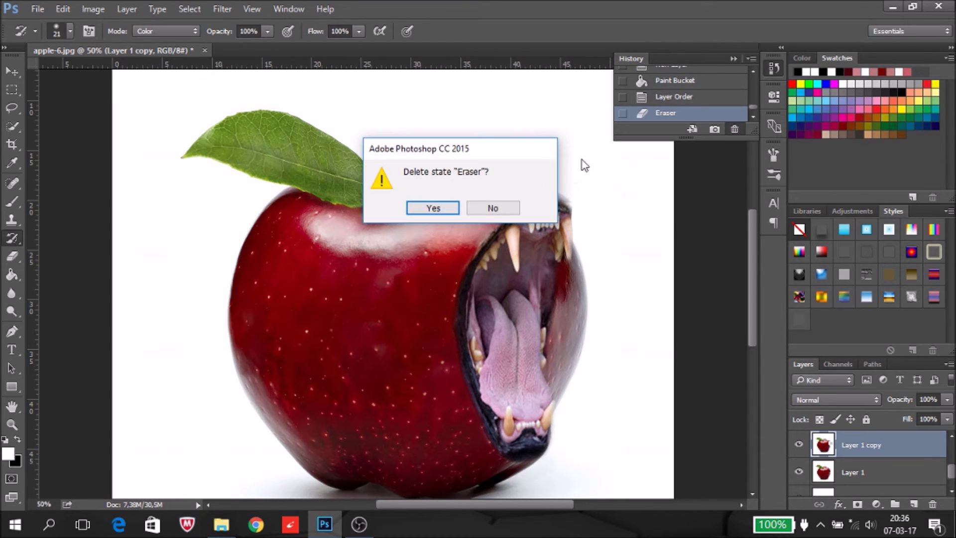
left_click(448, 208)
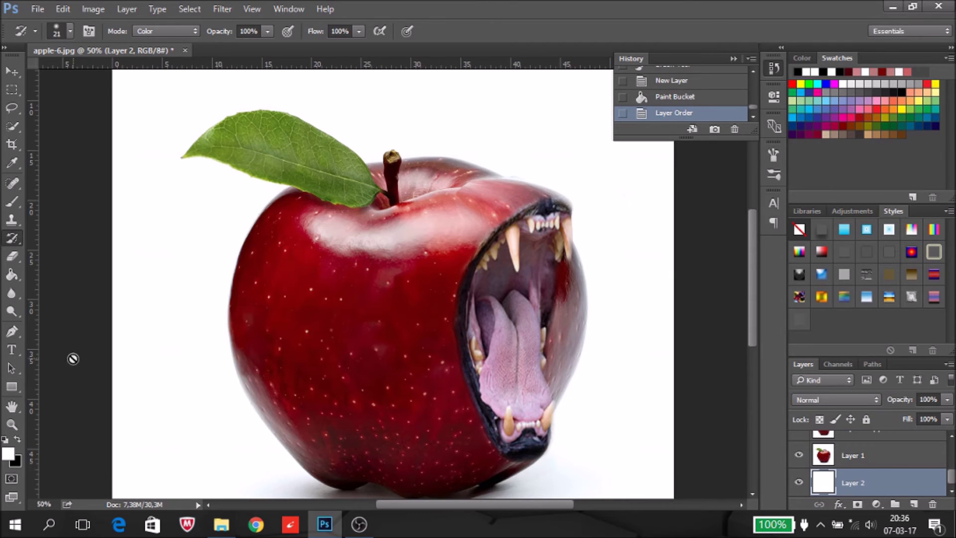
- Set the Eraser to a soft round 74 px brush and zoom in on the apple
left_click(19, 257)
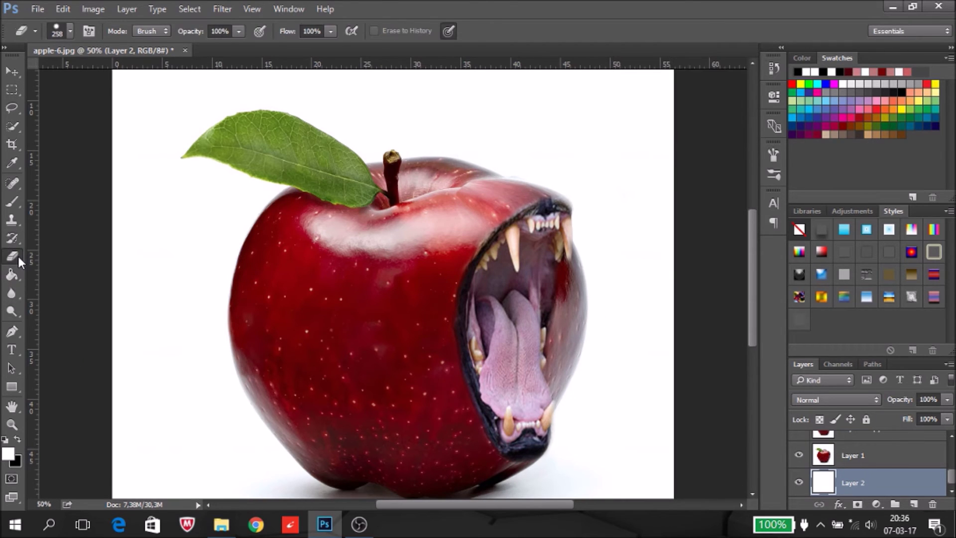
left_click(70, 31)
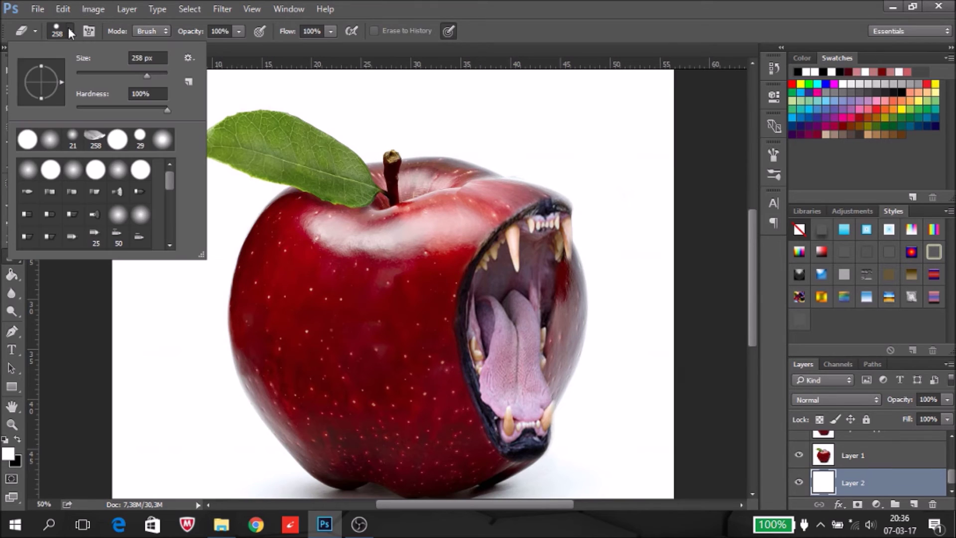
left_click(71, 176)
left_click(109, 73)
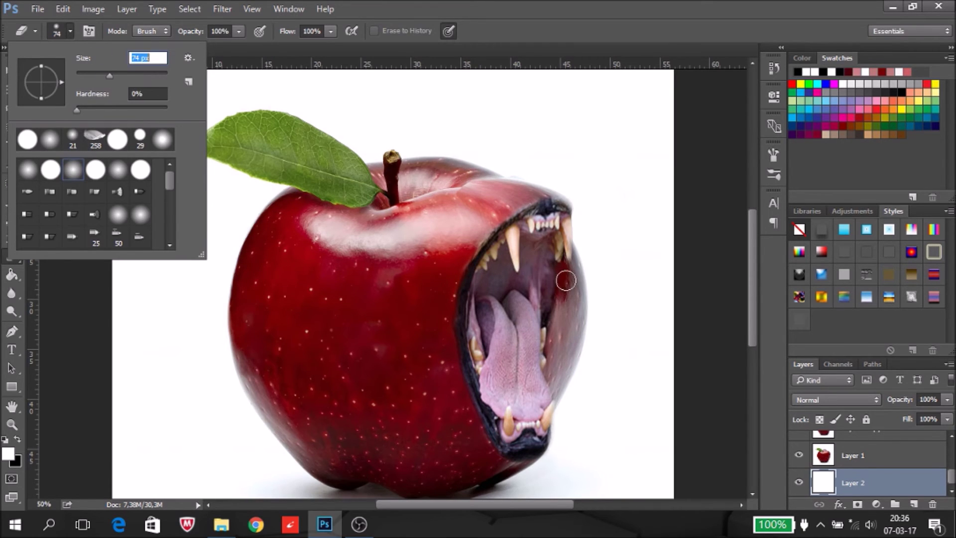
left_click(70, 28)
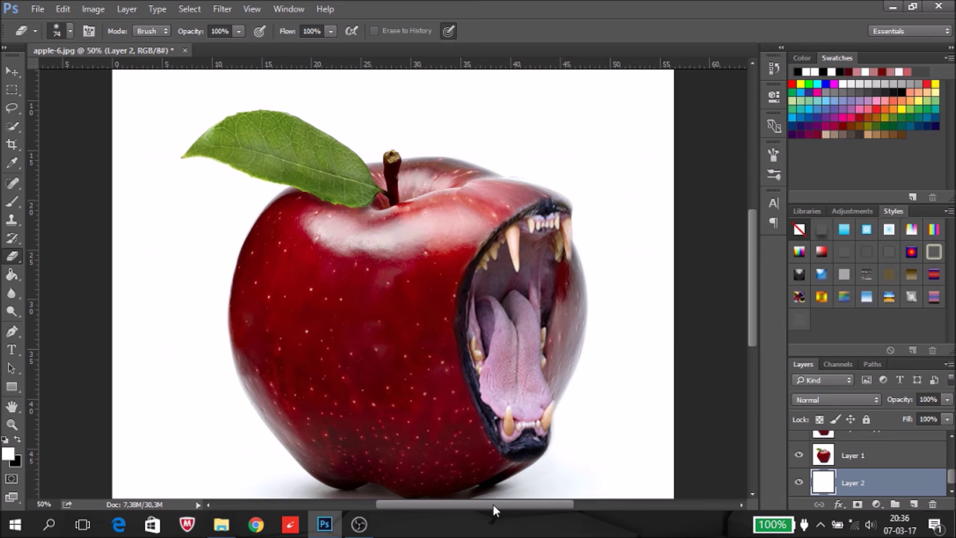
left_click_drag(493, 504, 508, 504)
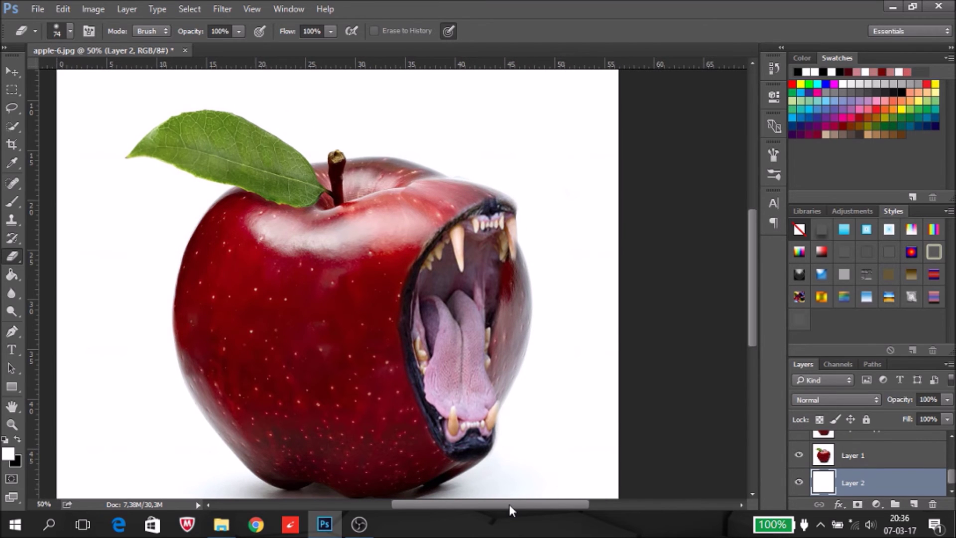
key("ctrl+plus")
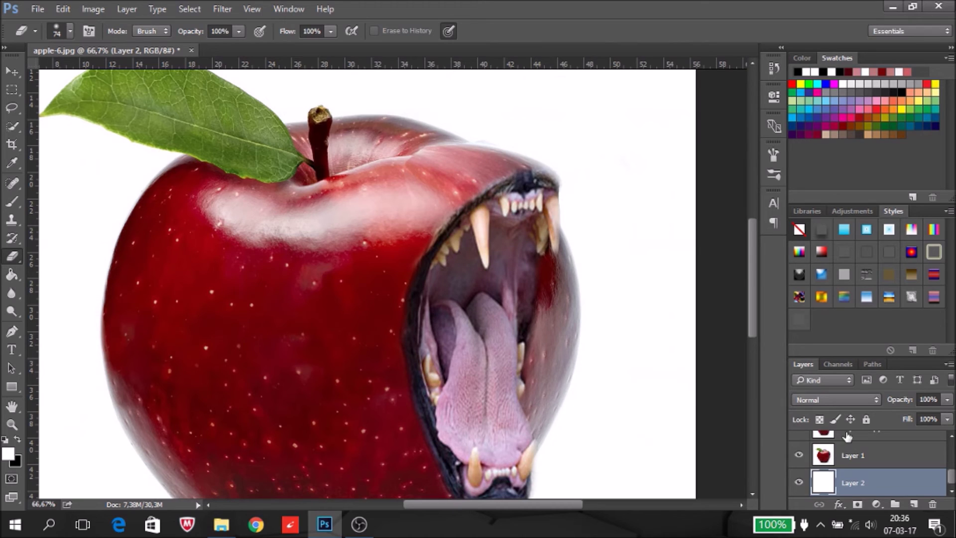
- On Layer 1 copy with Layer 1 hidden, erase the red fringe along the mouth's right edge and lips
left_click(847, 437)
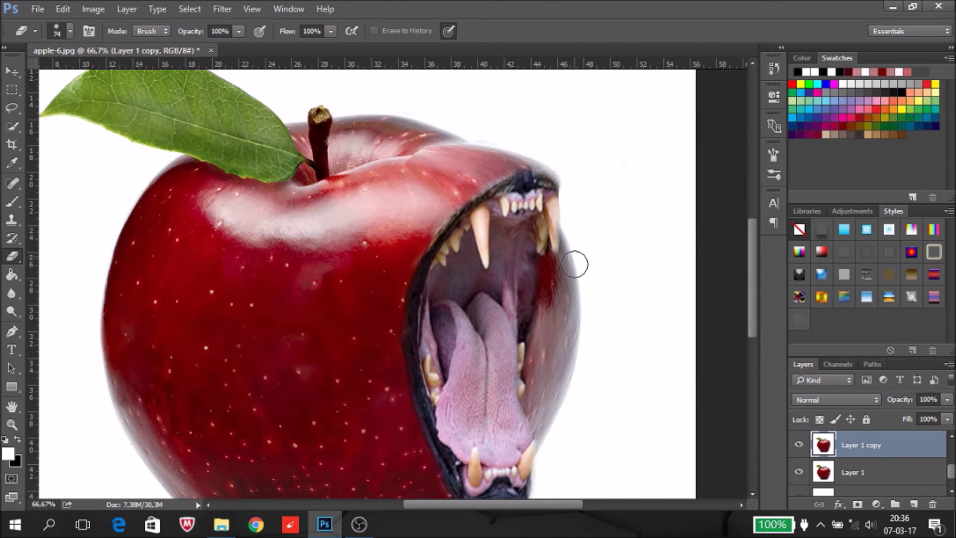
left_click(799, 472)
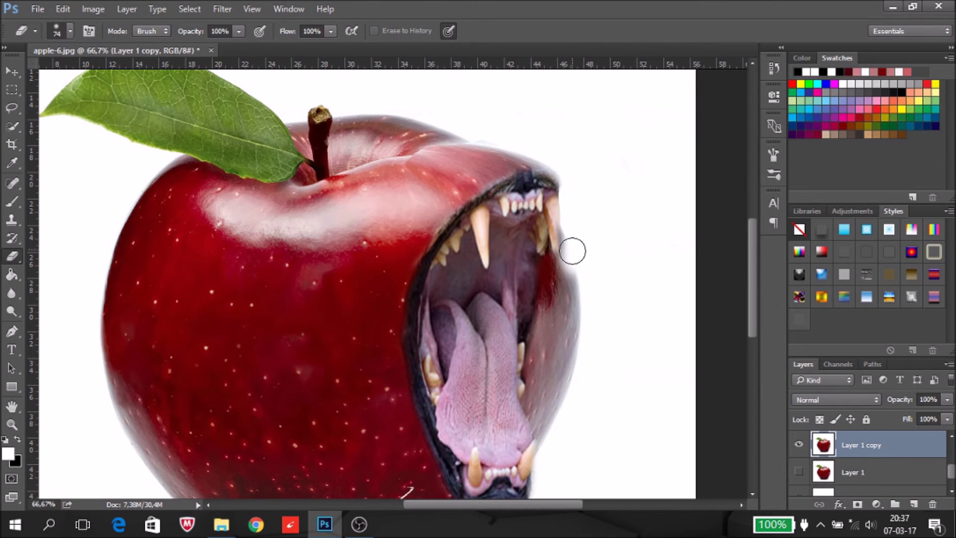
mouse_move(574, 272)
left_mouse_down()
mouse_move(563, 299)
mouse_move(560, 279)
mouse_move(544, 345)
mouse_move(551, 454)
mouse_move(577, 319)
mouse_move(547, 404)
mouse_move(547, 309)
mouse_move(551, 271)
mouse_move(572, 267)
mouse_move(574, 224)
mouse_move(569, 265)
mouse_move(548, 271)
mouse_move(544, 287)
mouse_move(541, 424)
left_mouse_up()
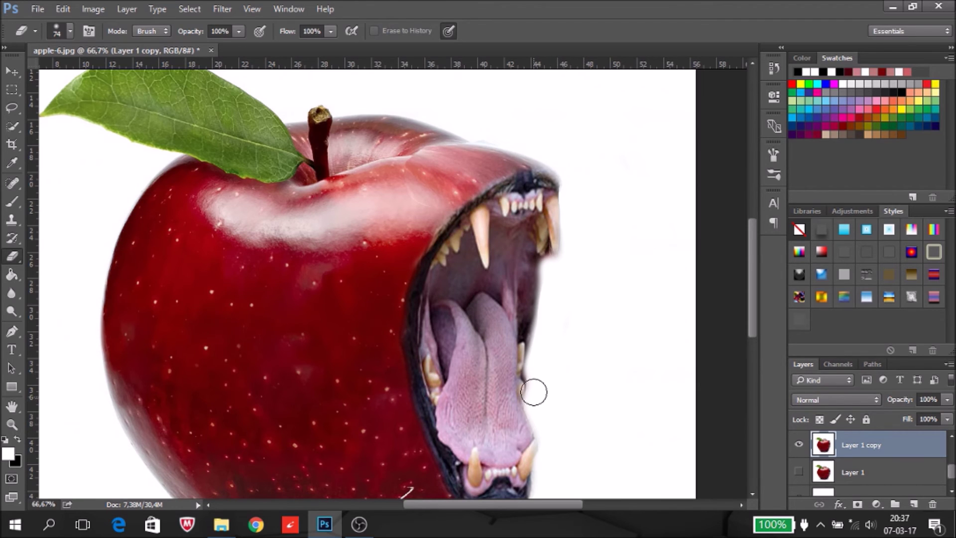
left_click_drag(533, 369, 548, 274)
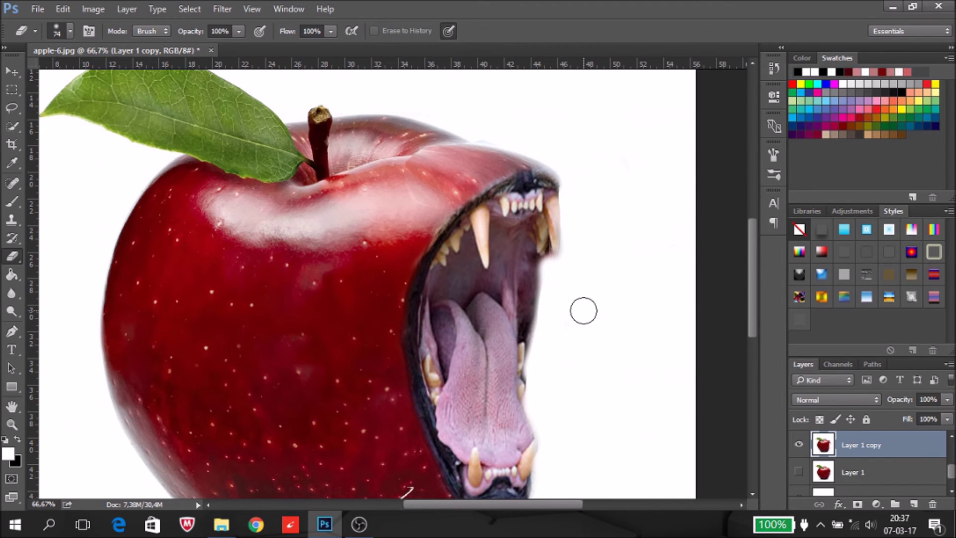
key("ctrl+minus")
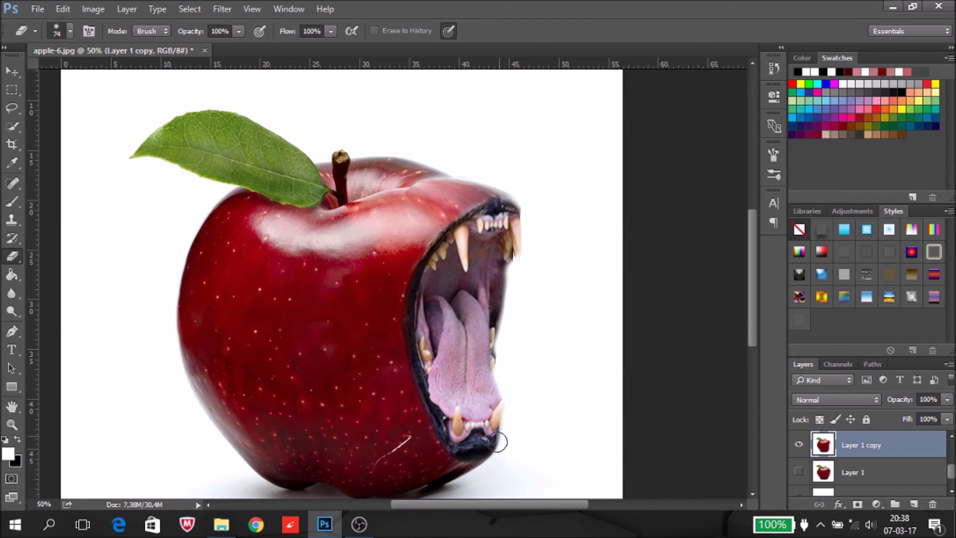
left_click_drag(500, 187, 486, 194)
mouse_move(493, 451)
left_mouse_down()
mouse_move(473, 481)
mouse_move(508, 443)
left_mouse_up()
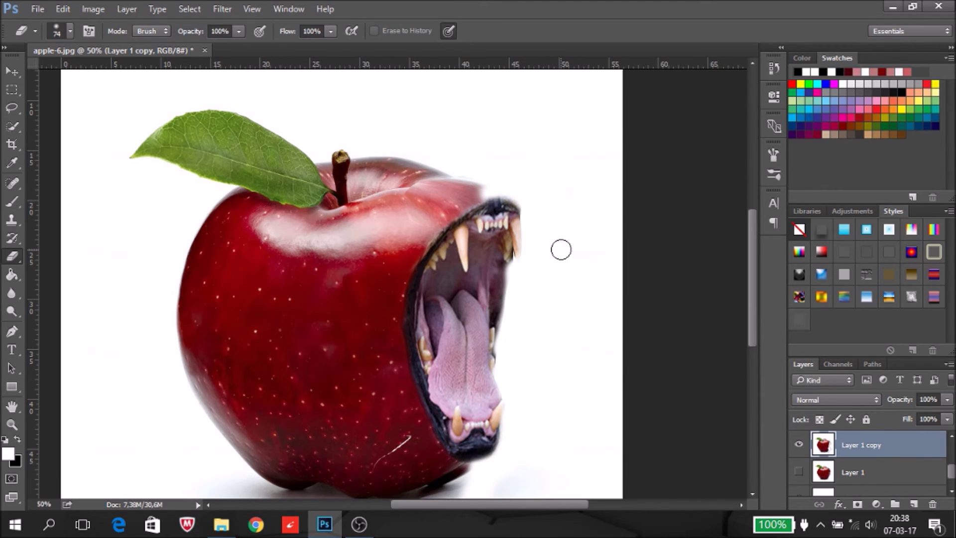
- Remove the unwanted Eraser states in History and zoom out to the whole image
left_click(772, 68)
left_click(733, 131)
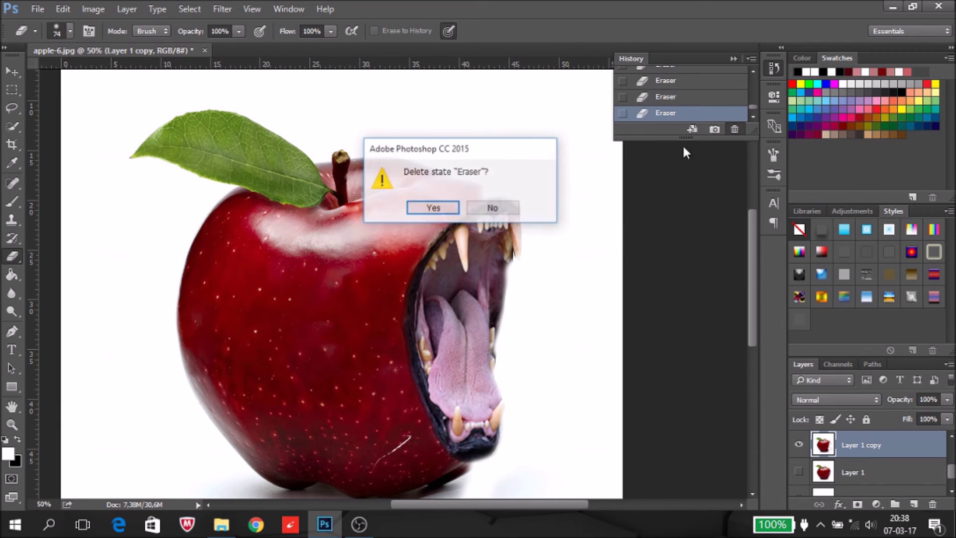
left_click(428, 207)
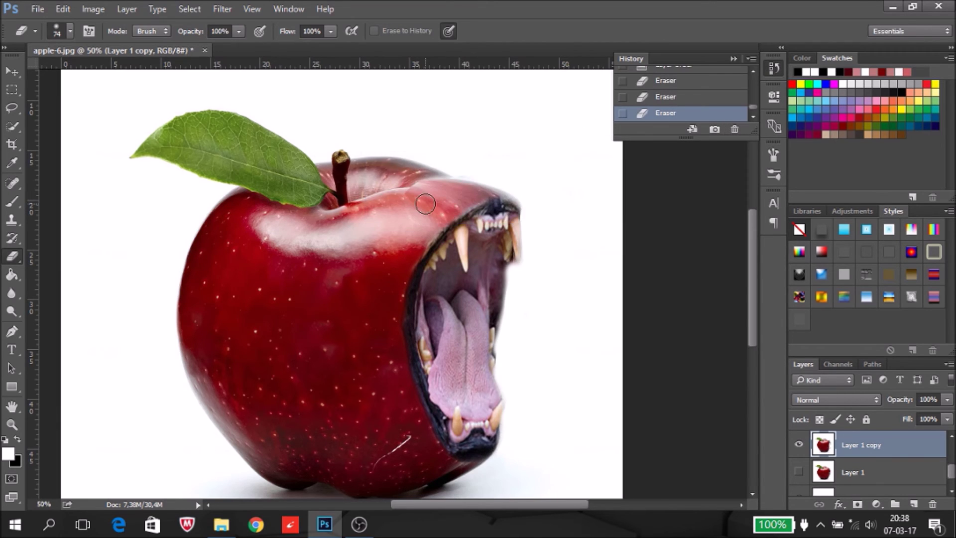
left_click(513, 310)
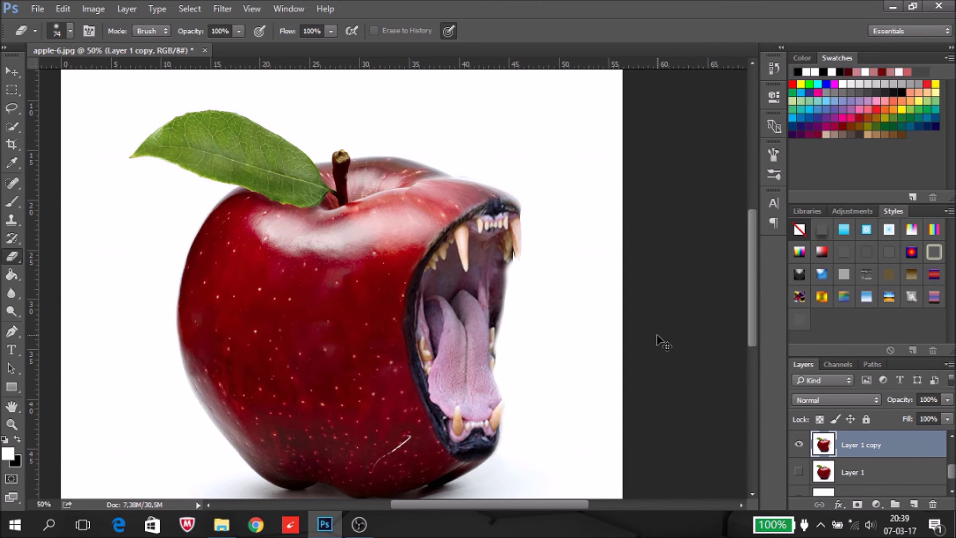
key("ctrl+plus")
key("ctrl+minus")
key("ctrl+minus")
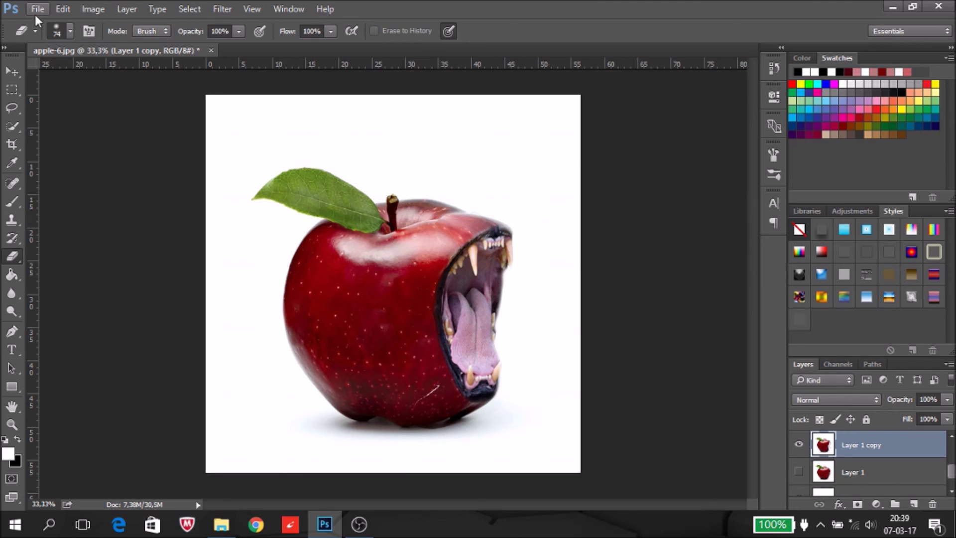
- Apply Brightness/Contrast to the image with brightness -58 and contrast 49
left_click(86, 9)
mouse_move(114, 44)
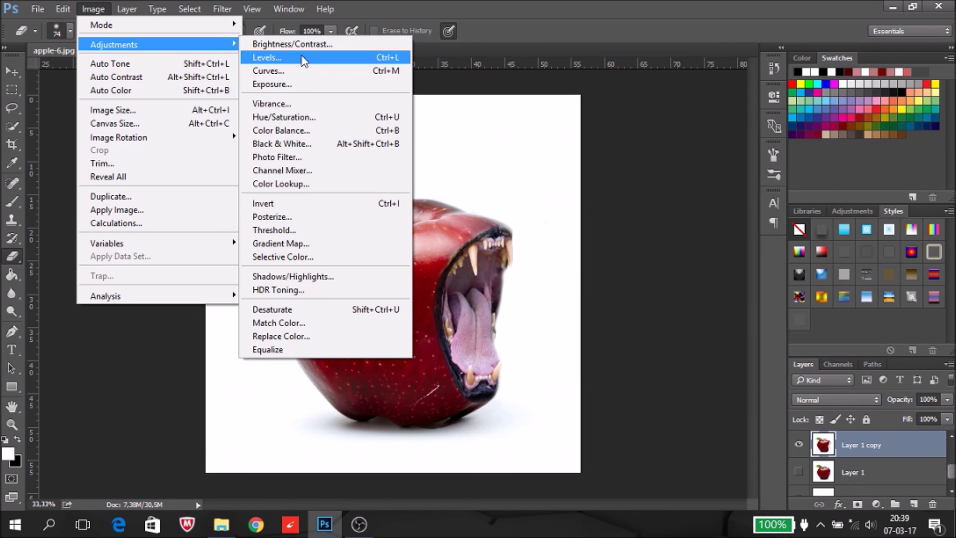
key("Escape")
key("i")
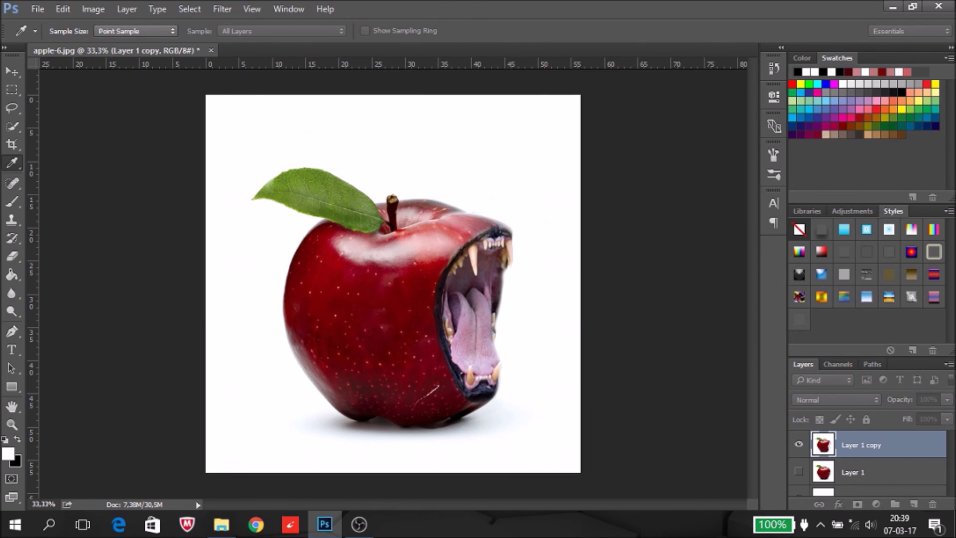
left_click_drag(699, 263, 679, 24)
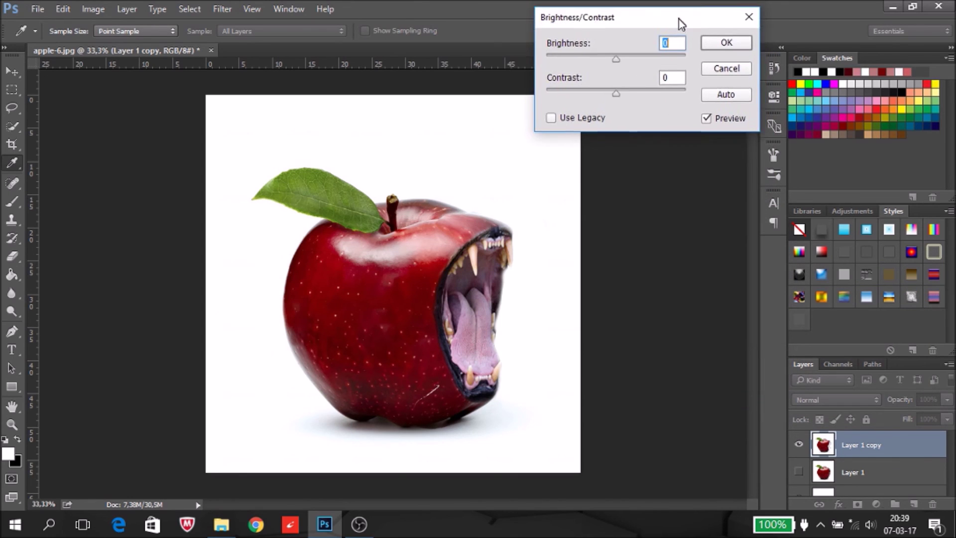
mouse_move(615, 69)
left_mouse_down()
mouse_move(652, 66)
mouse_move(608, 67)
left_mouse_up()
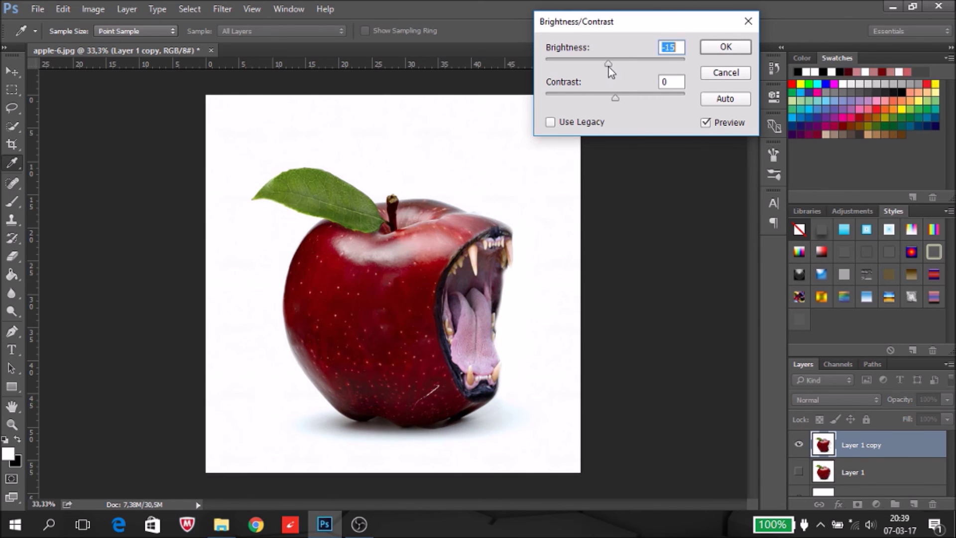
mouse_move(616, 101)
left_mouse_down()
mouse_move(646, 102)
mouse_move(600, 105)
mouse_move(651, 93)
mouse_move(599, 97)
mouse_move(651, 95)
left_mouse_up()
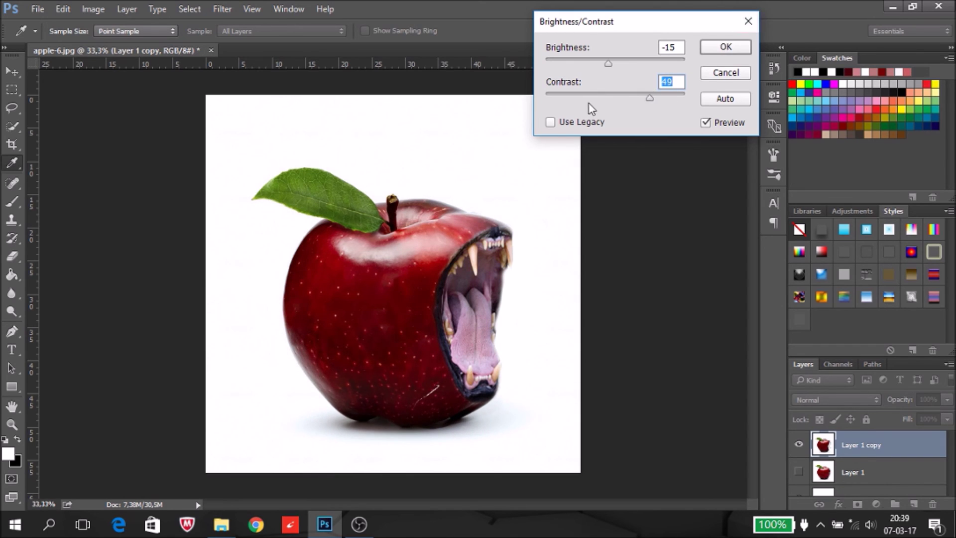
left_click_drag(608, 64, 593, 65)
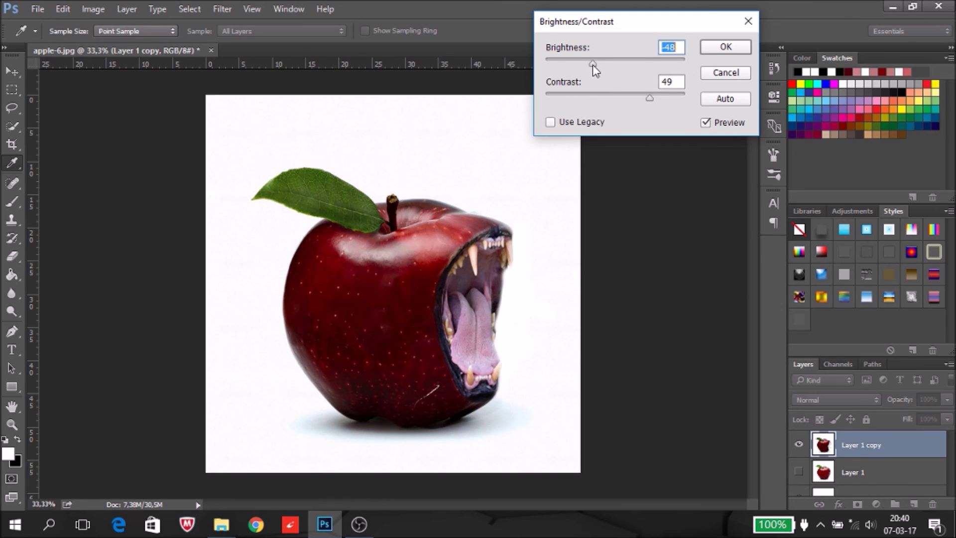
left_click_drag(592, 65, 588, 65)
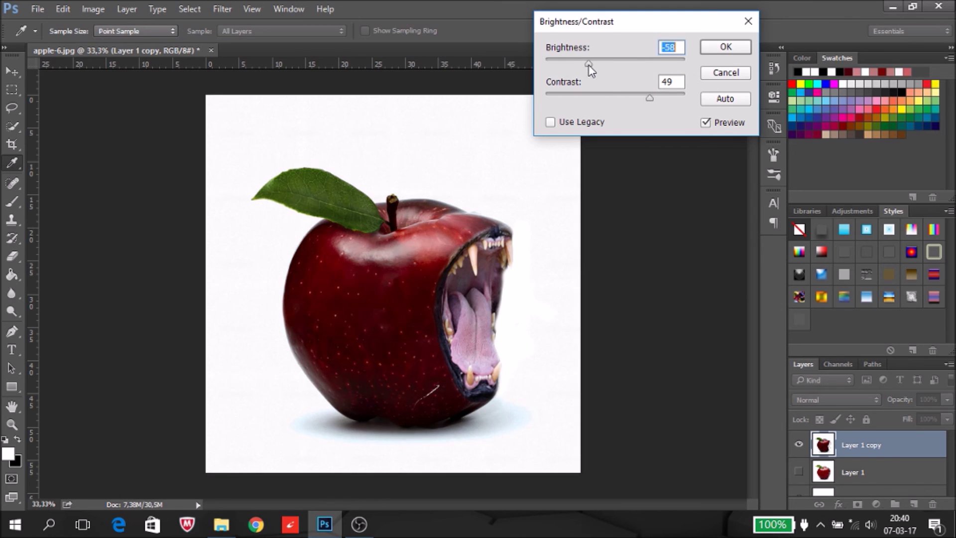
left_click(725, 46)
key("e")
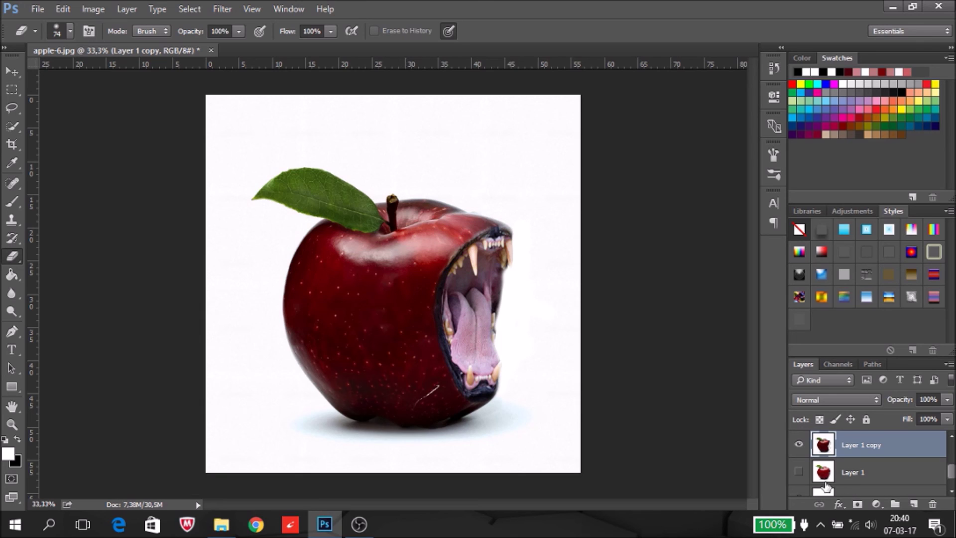
left_click(799, 472)
left_click(799, 474)
left_click(798, 471)
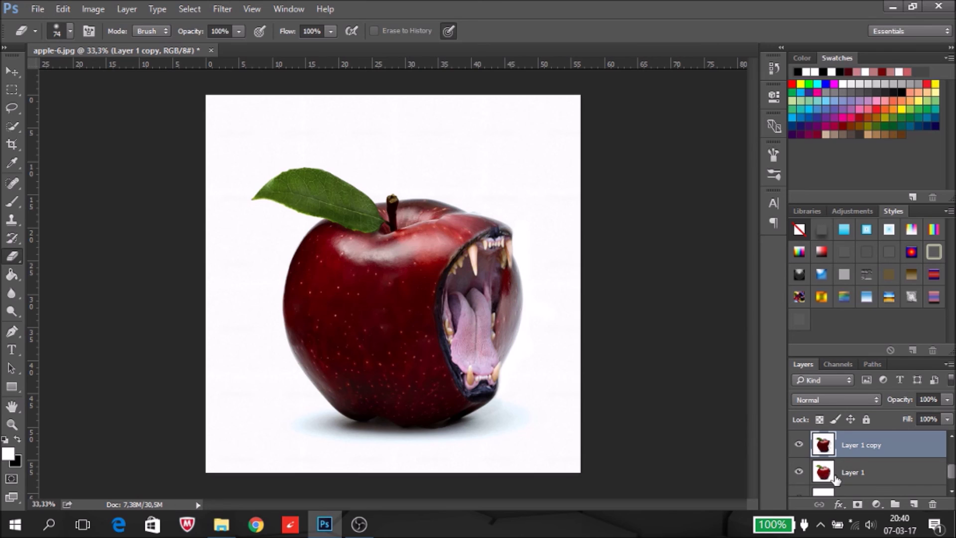
left_click_drag(951, 472, 951, 451)
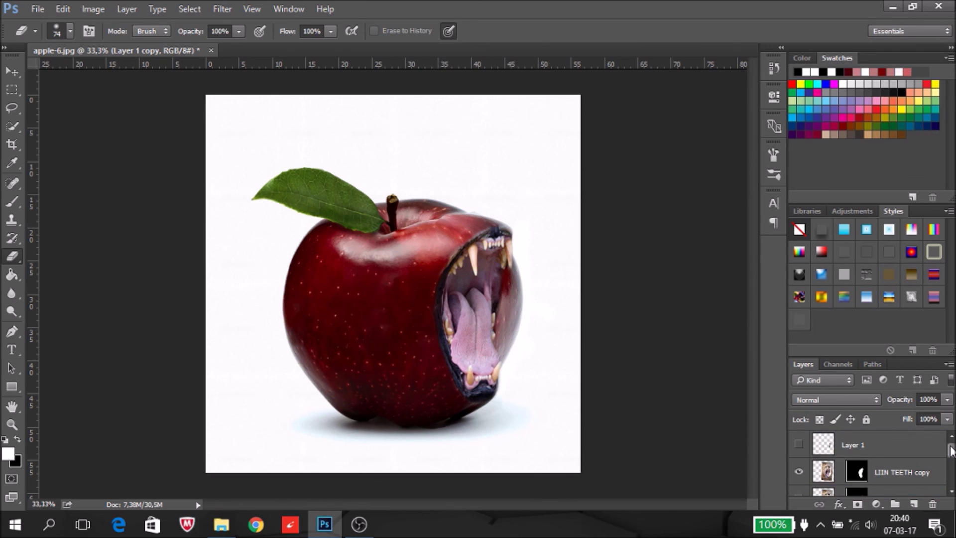
left_click(857, 478)
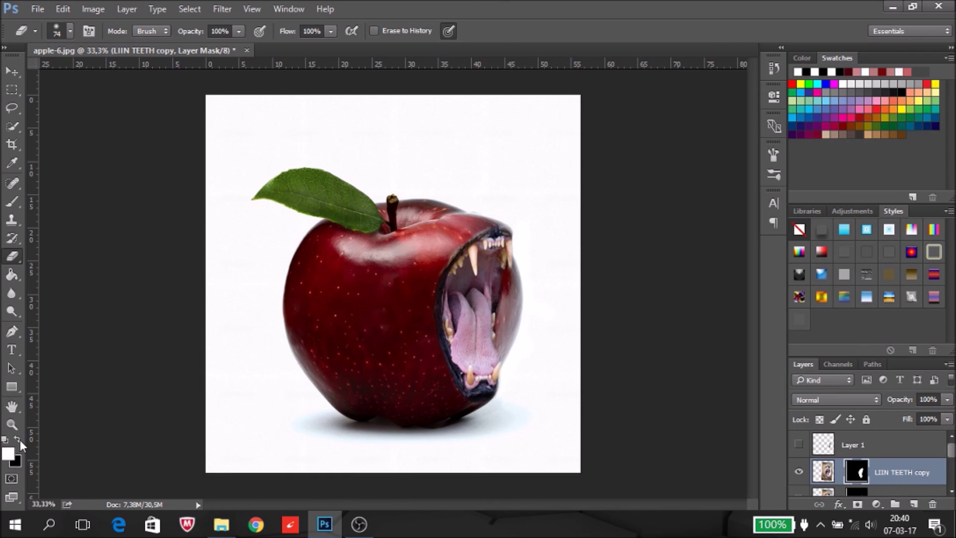
left_click(433, 387)
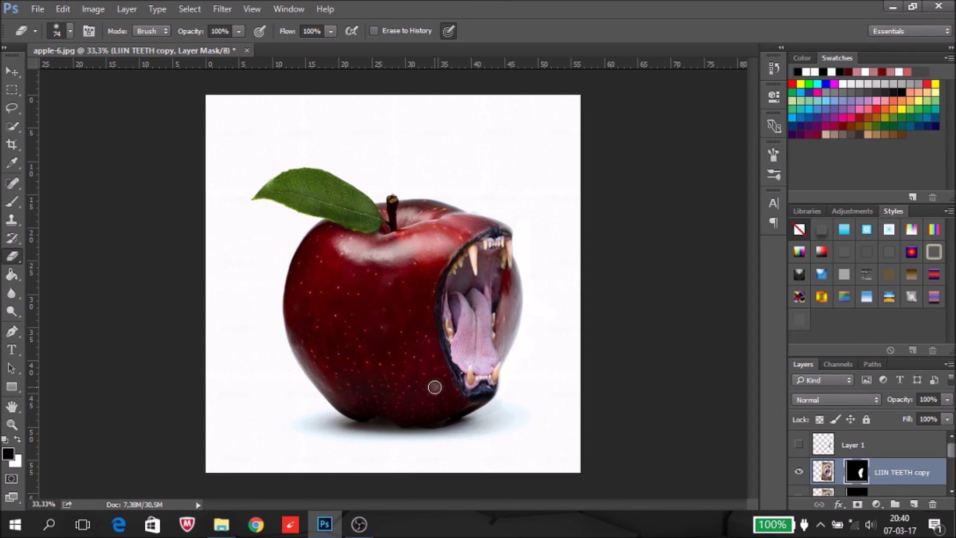
left_click(18, 439)
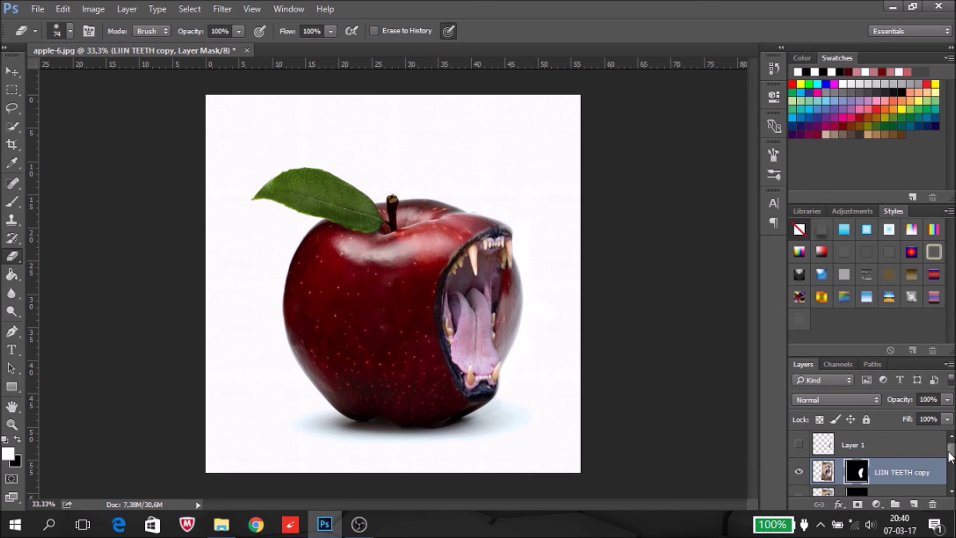
left_click_drag(952, 454, 952, 479)
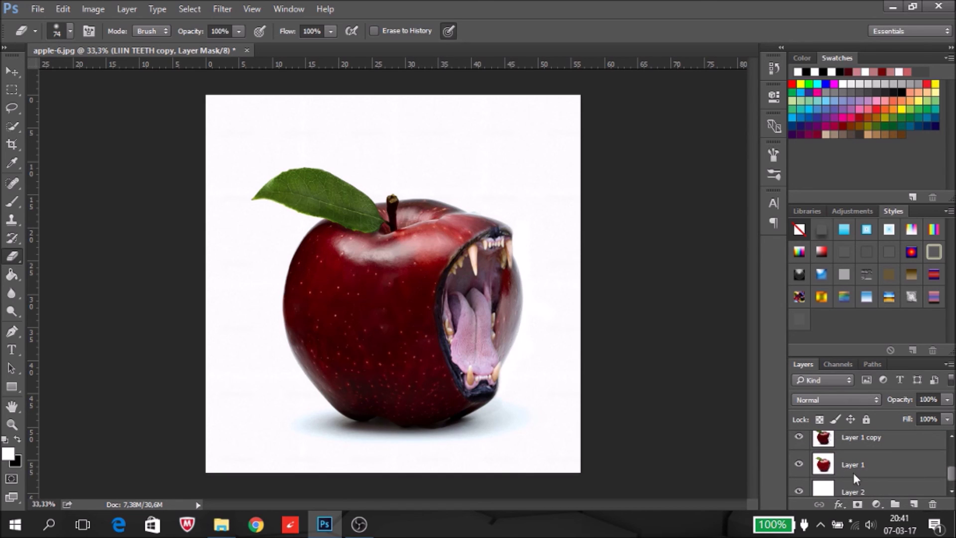
left_click(799, 465)
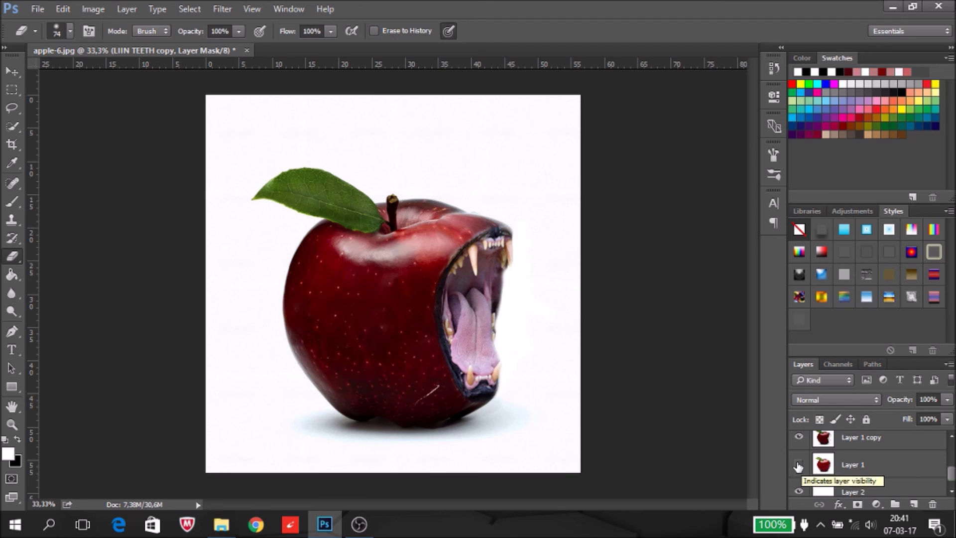